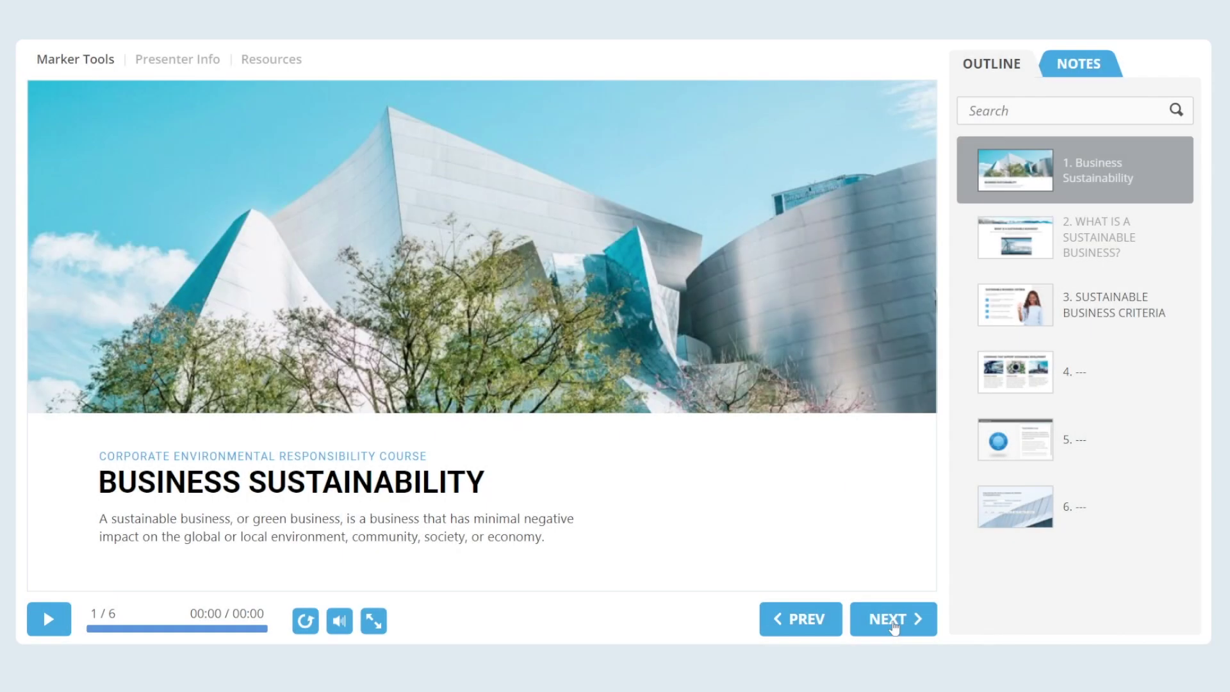
Step the preview past the Sustainable Business Criteria and Triple Bottom Line slides to slide 14.
left_click(893, 621)
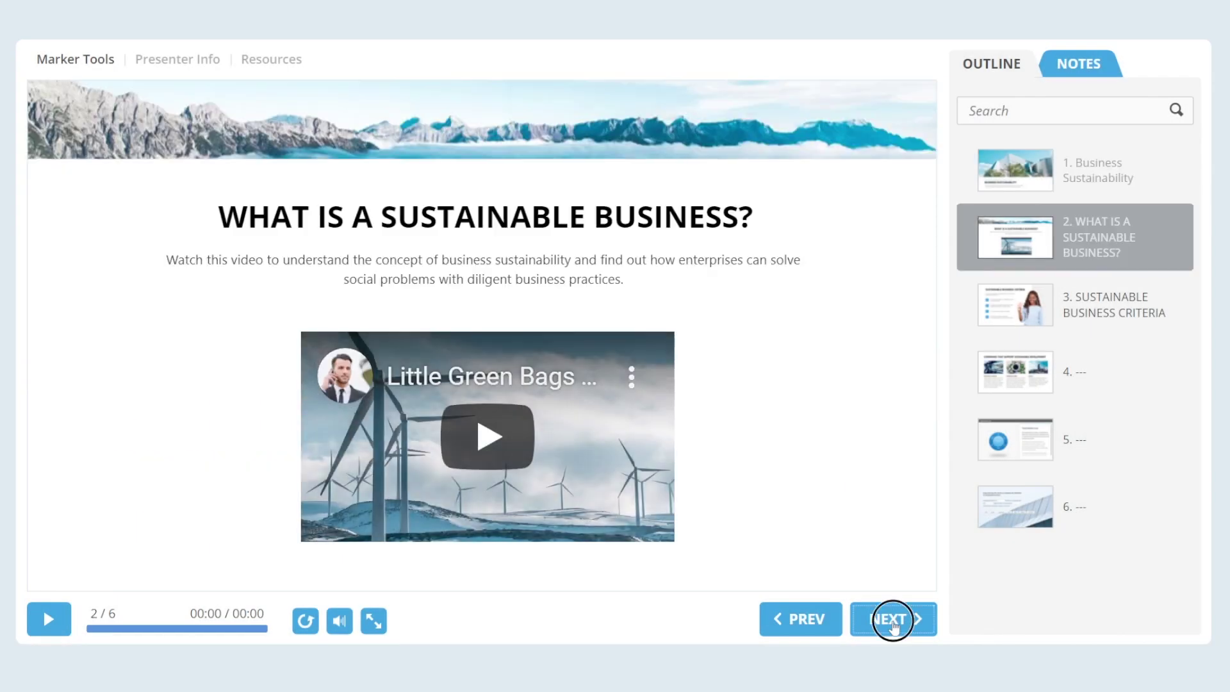
left_click(894, 624)
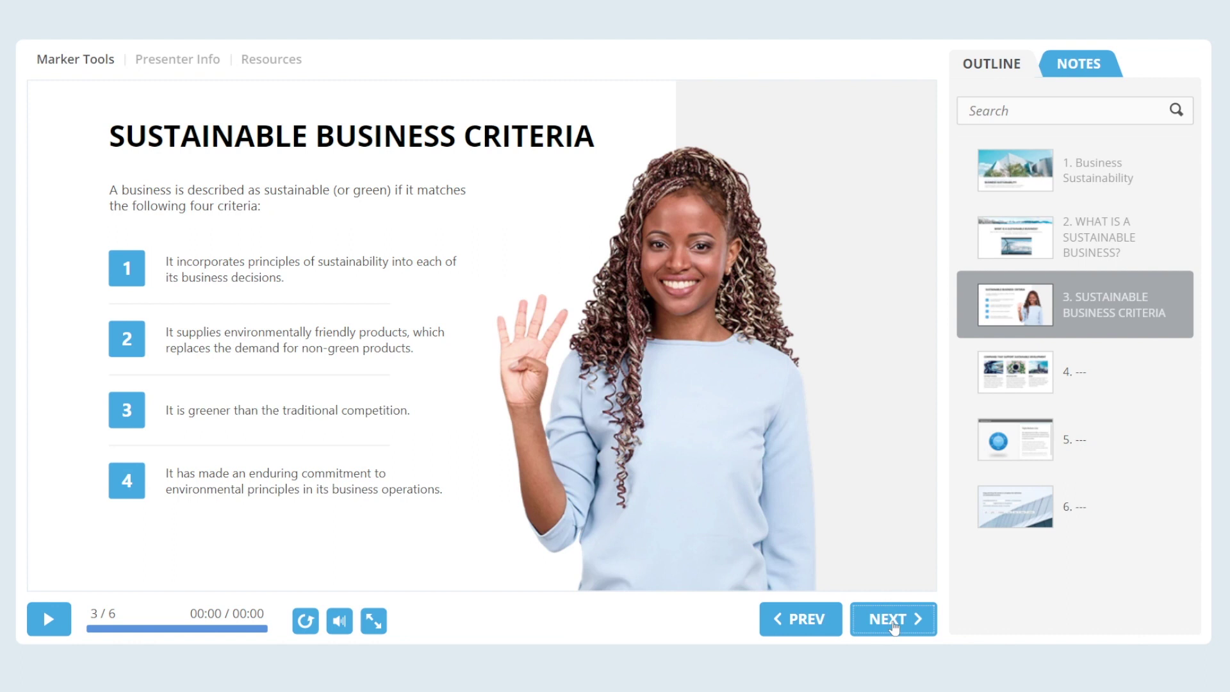
left_click(894, 624)
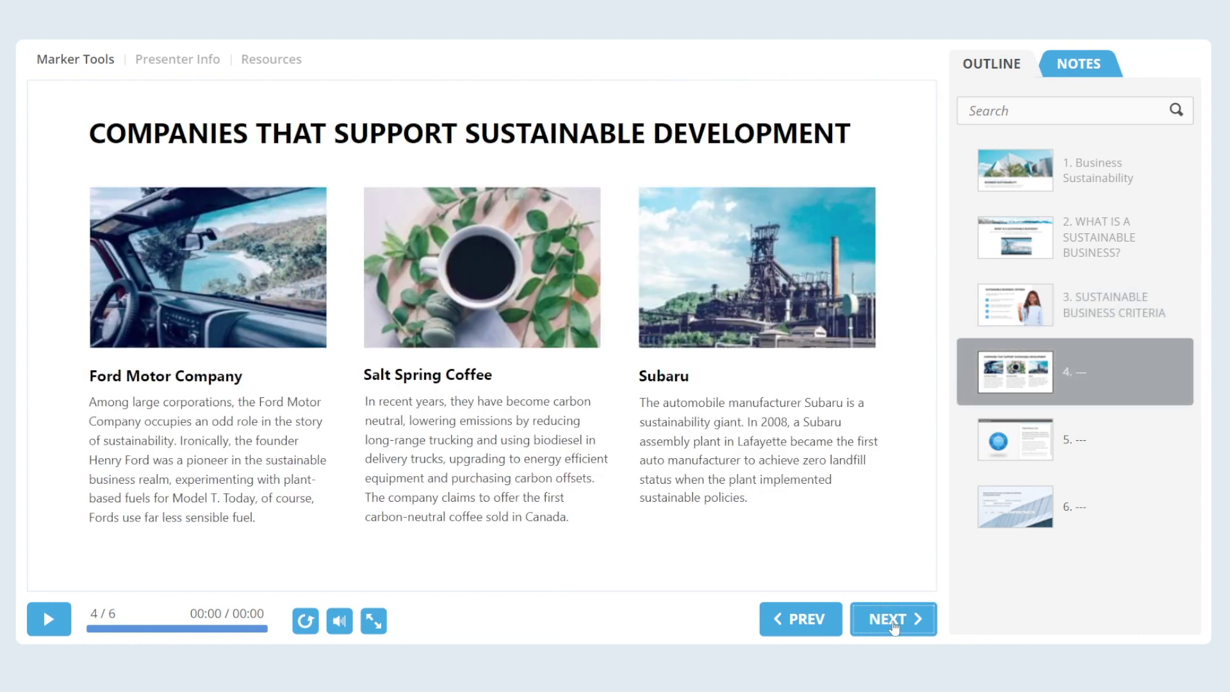
left_click(894, 624)
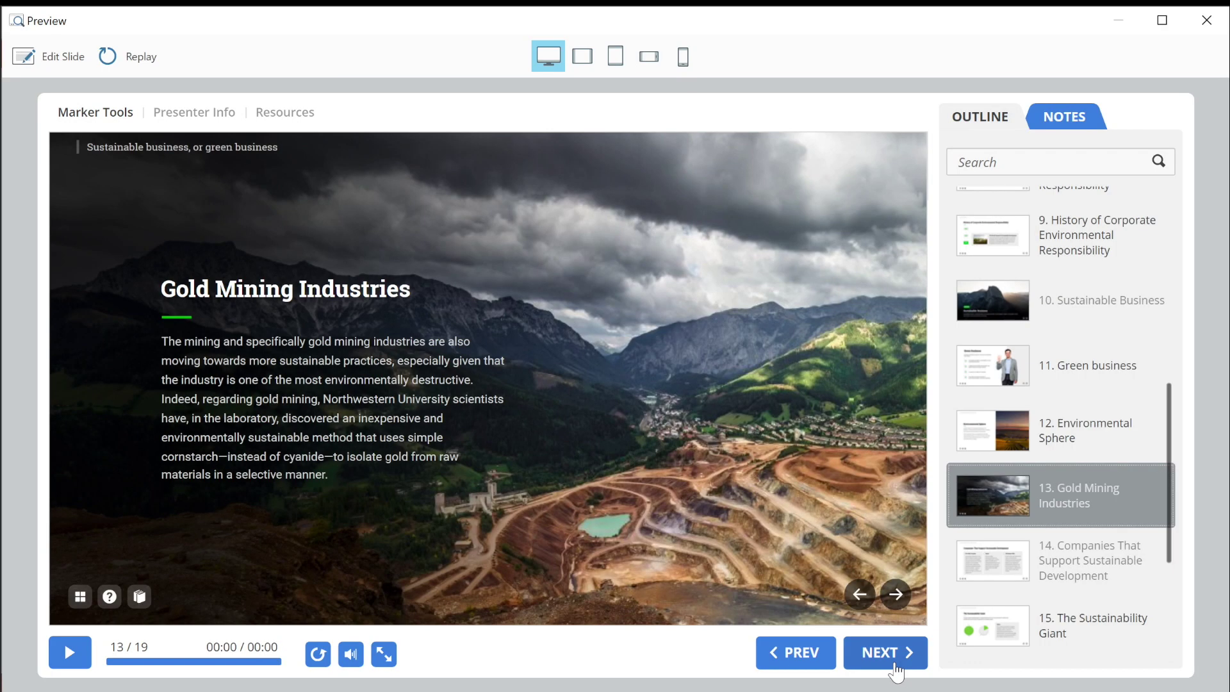
left_click(895, 660)
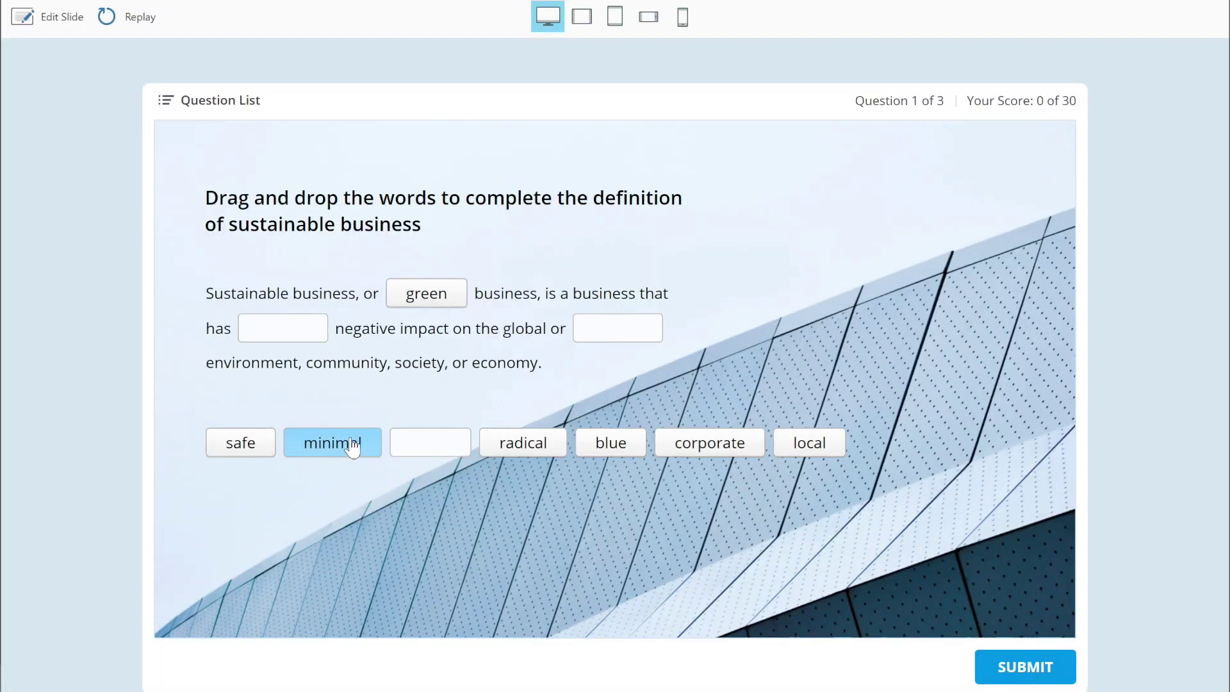
Drop 'minimal' into the definition blank, then answer the simulated caller with the first reply.
left_click_drag(352, 445, 297, 329)
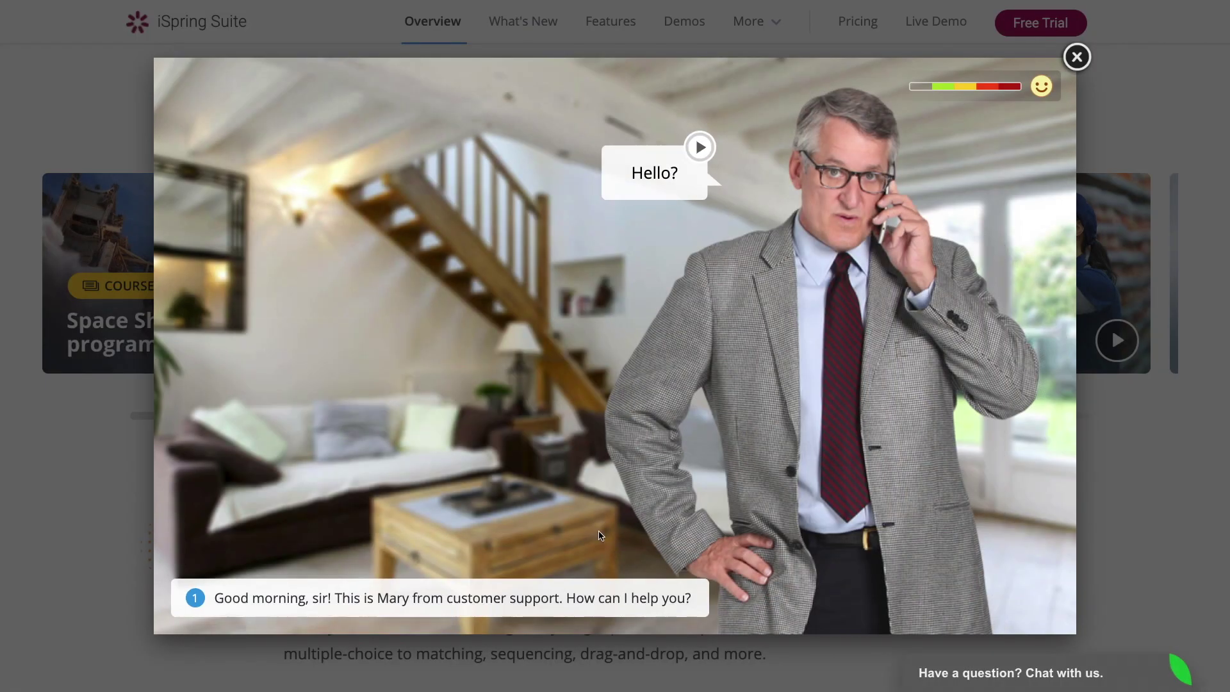
left_click(590, 596)
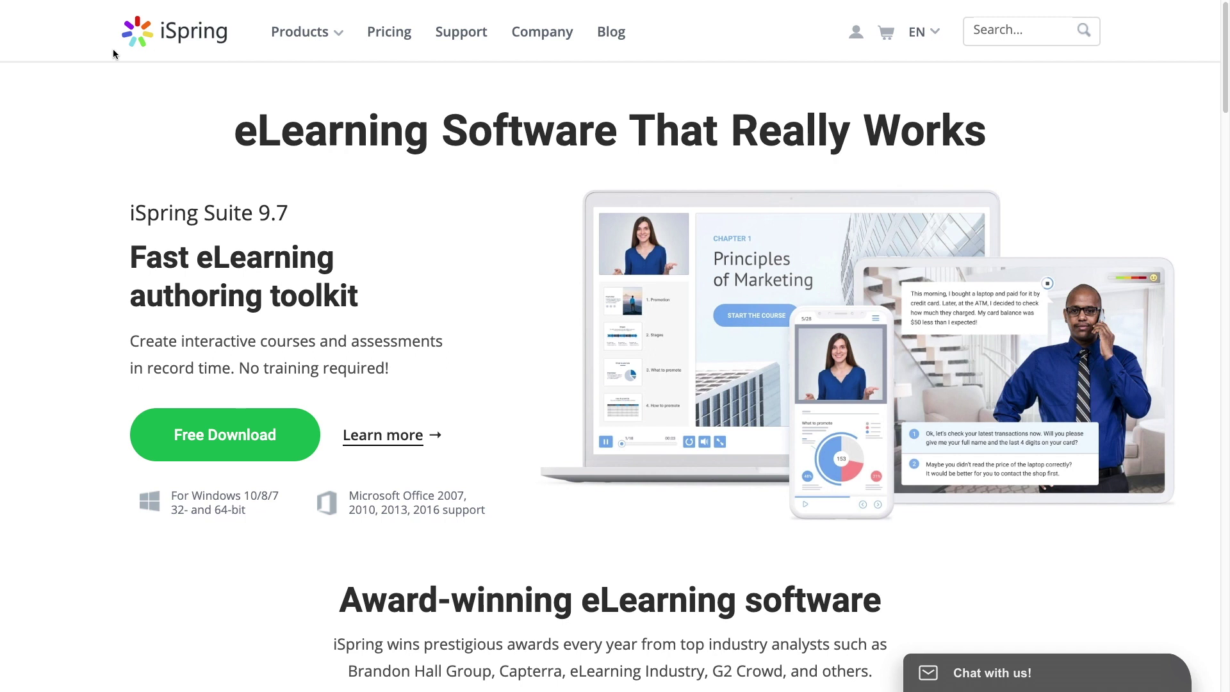
Start the free iSpring Suite trial download, then view slides 2 and 3 in PowerPoint.
left_click(198, 429)
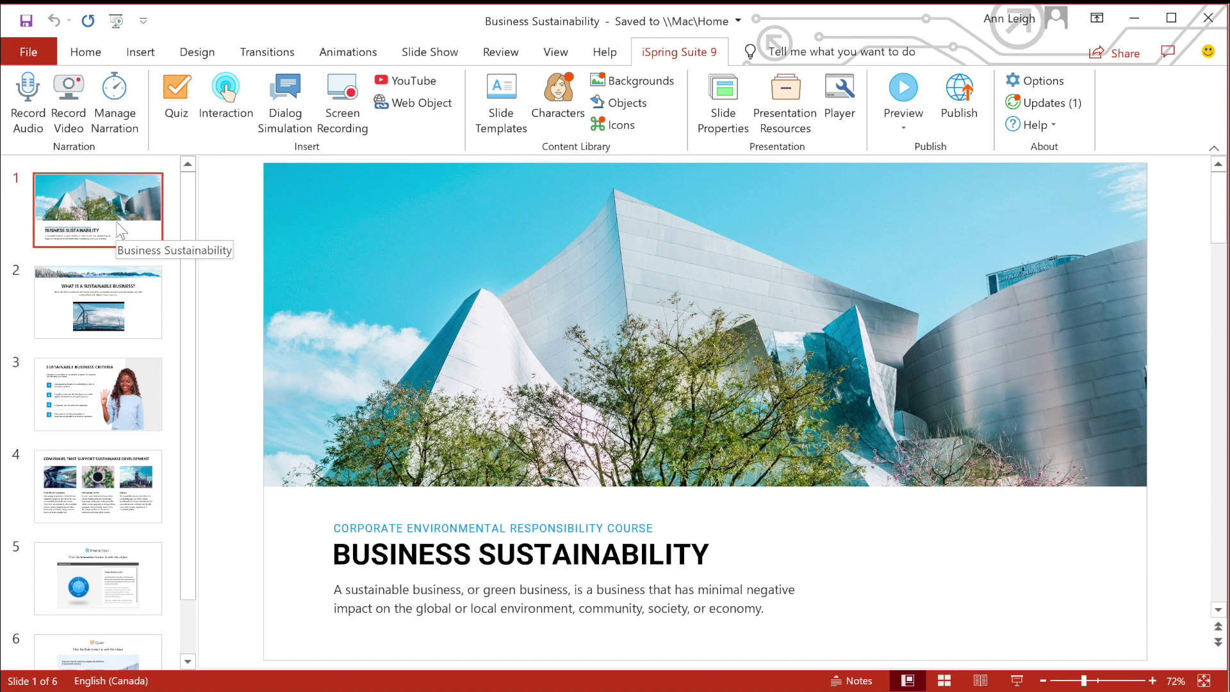
left_click(114, 288)
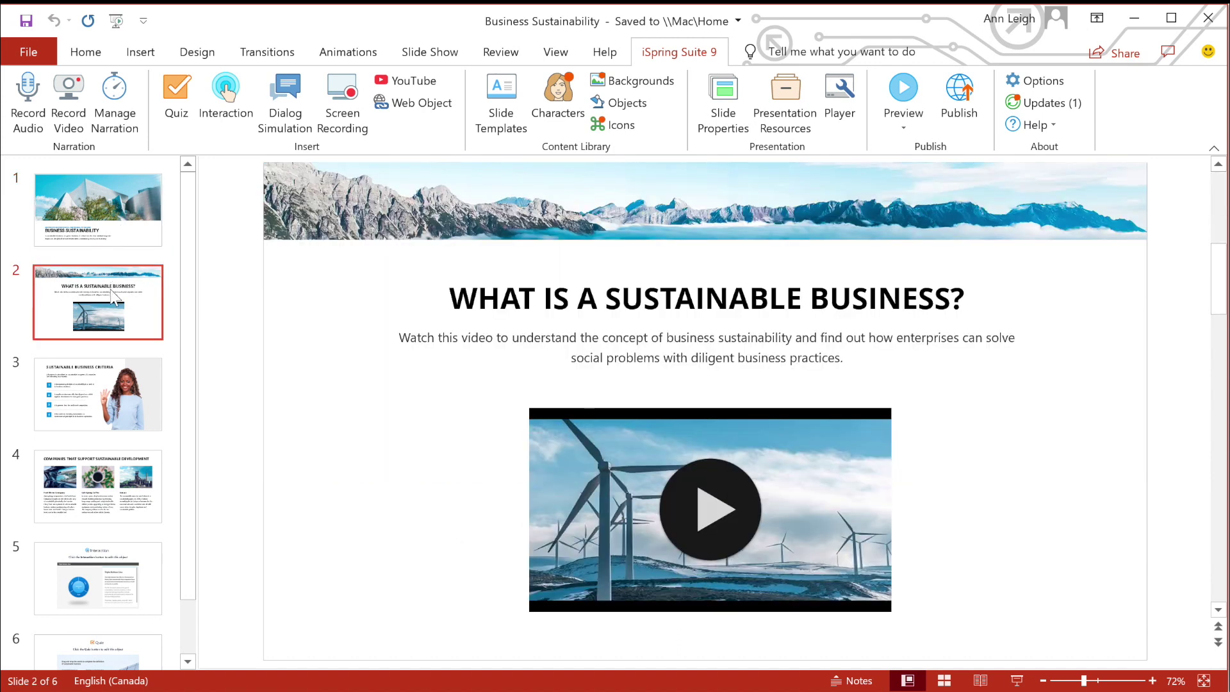
left_click(112, 390)
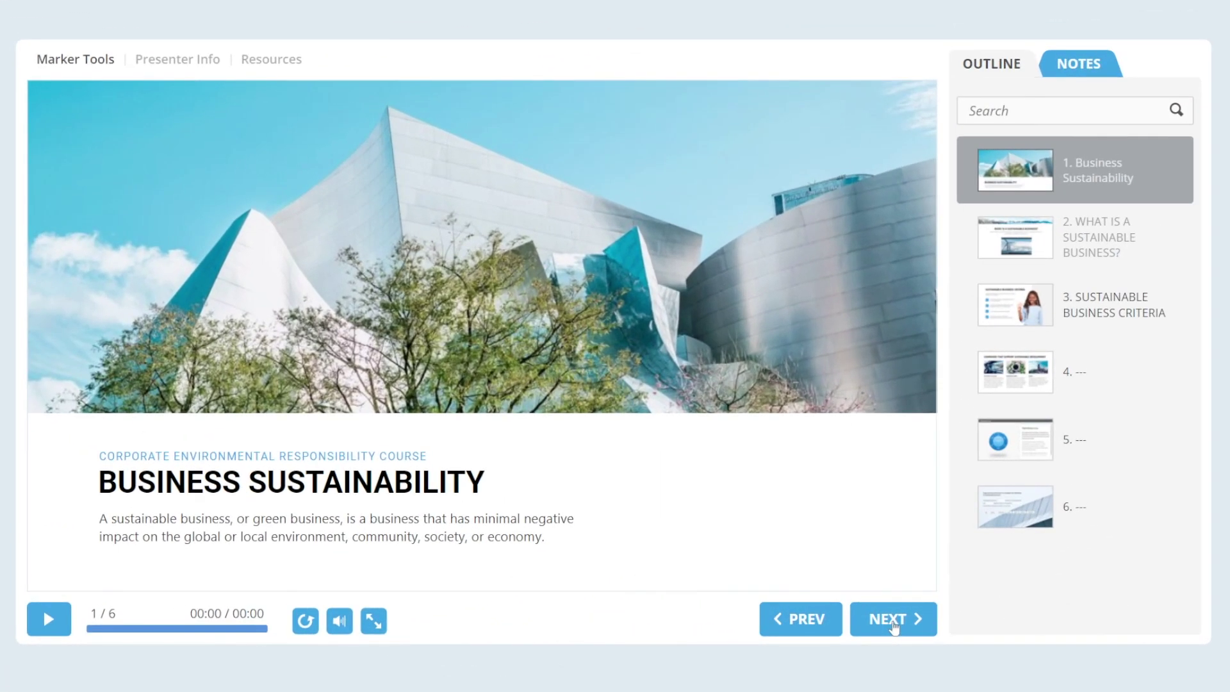
Advance the published course from the title slide through the Triple Bottom Line slide to slide 5.
left_click(894, 621)
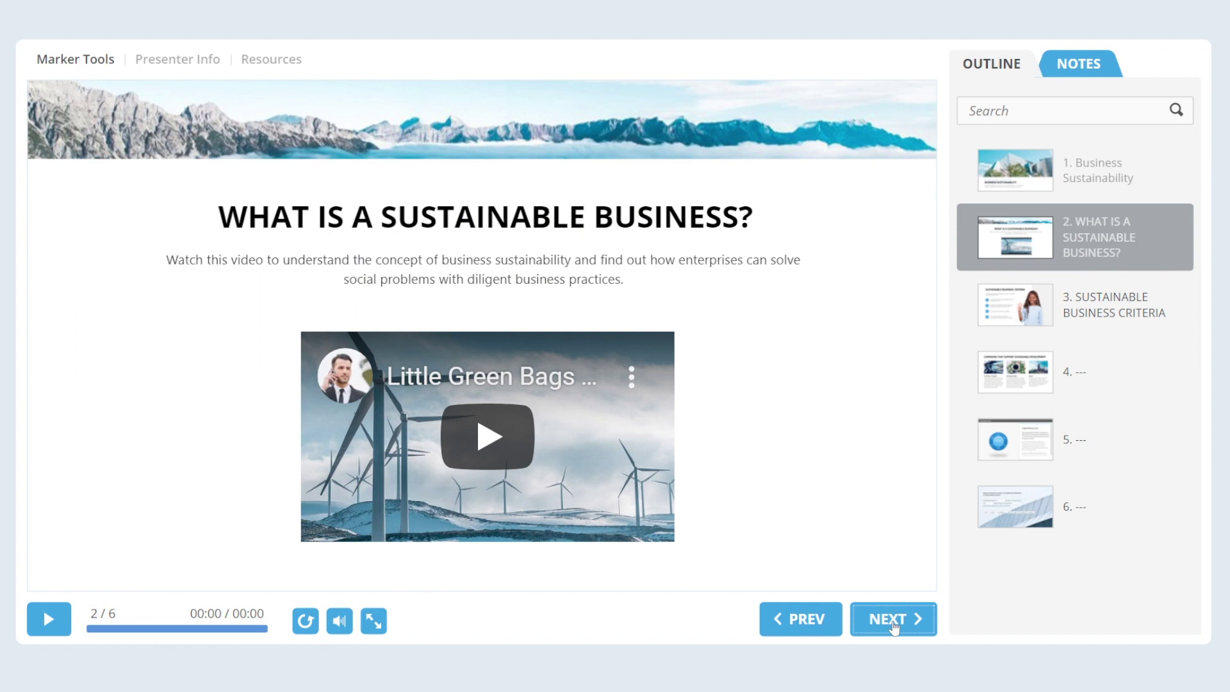
left_click(894, 621)
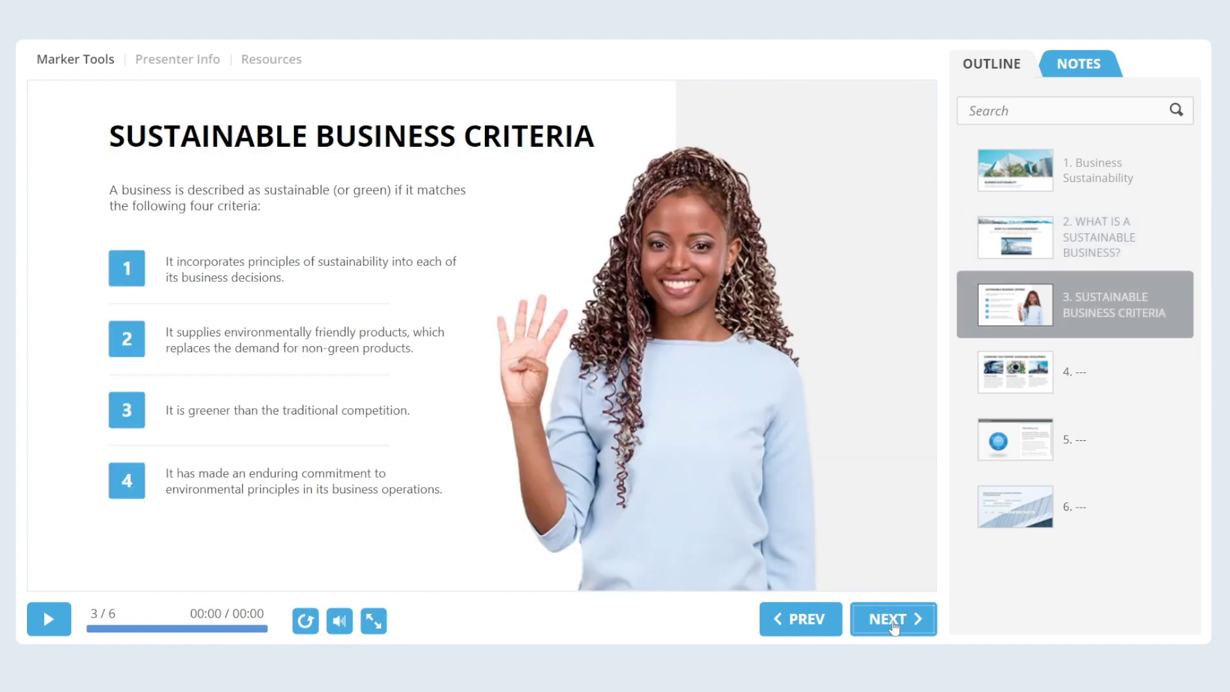
left_click(894, 622)
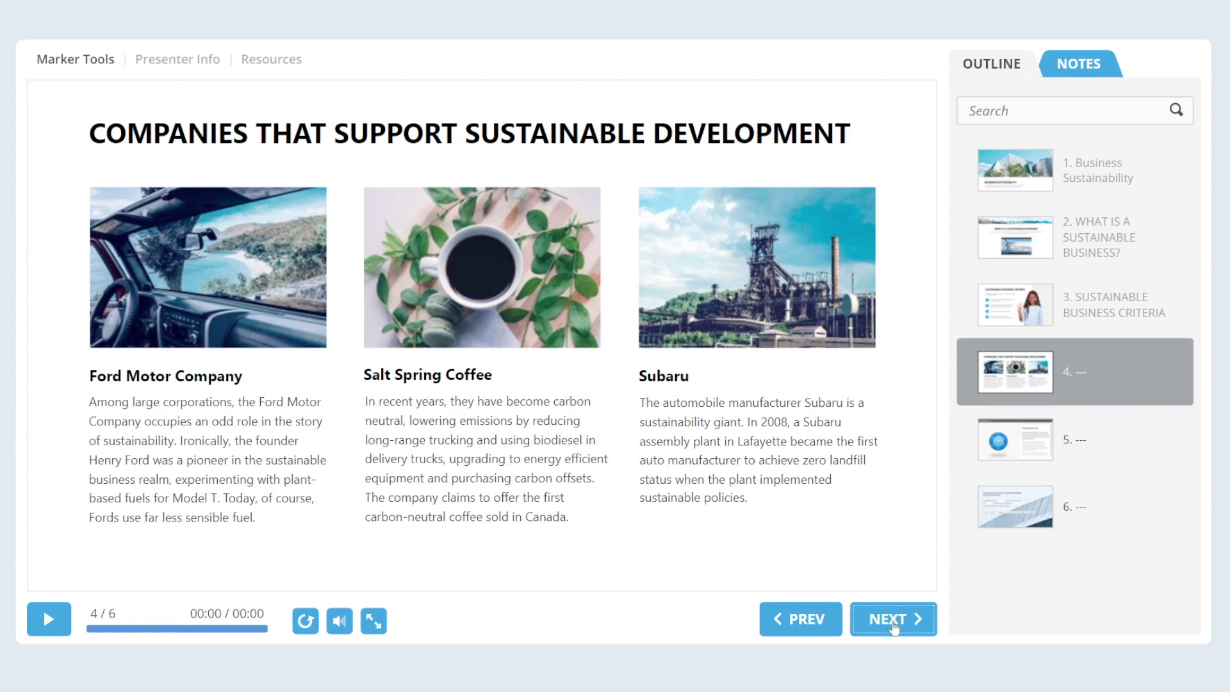
left_click(894, 622)
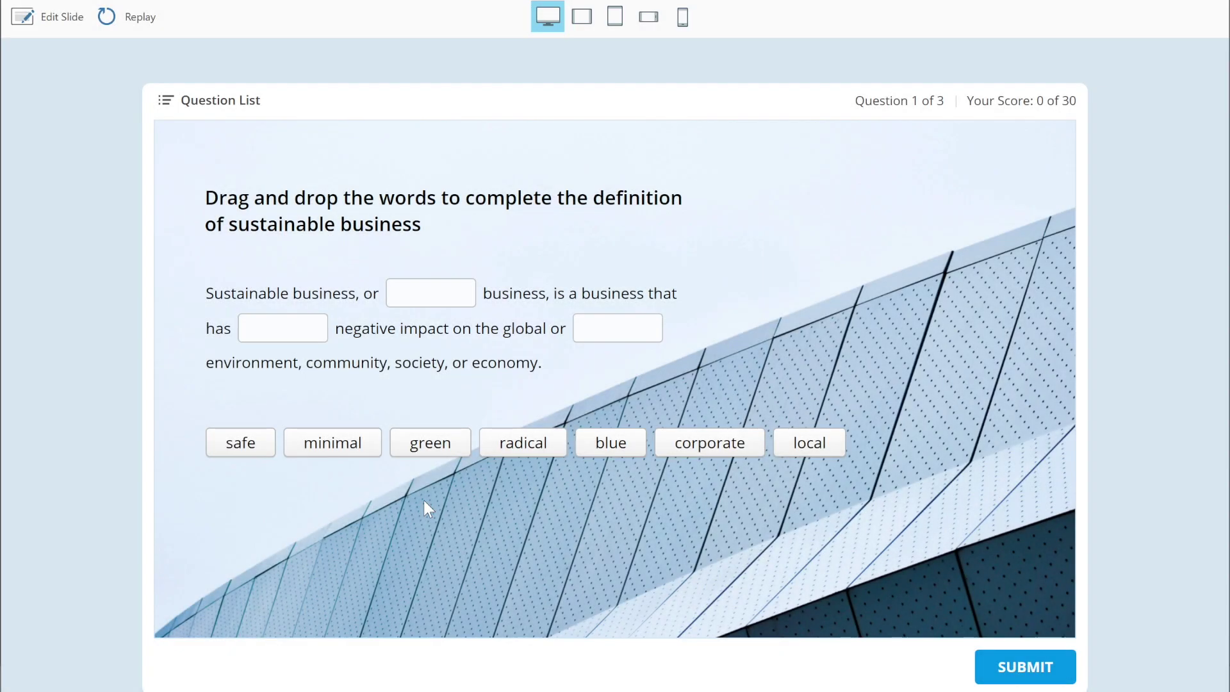
Fill the blanks with green, minimal and local, and submit question 1.
left_click_drag(426, 442, 427, 280)
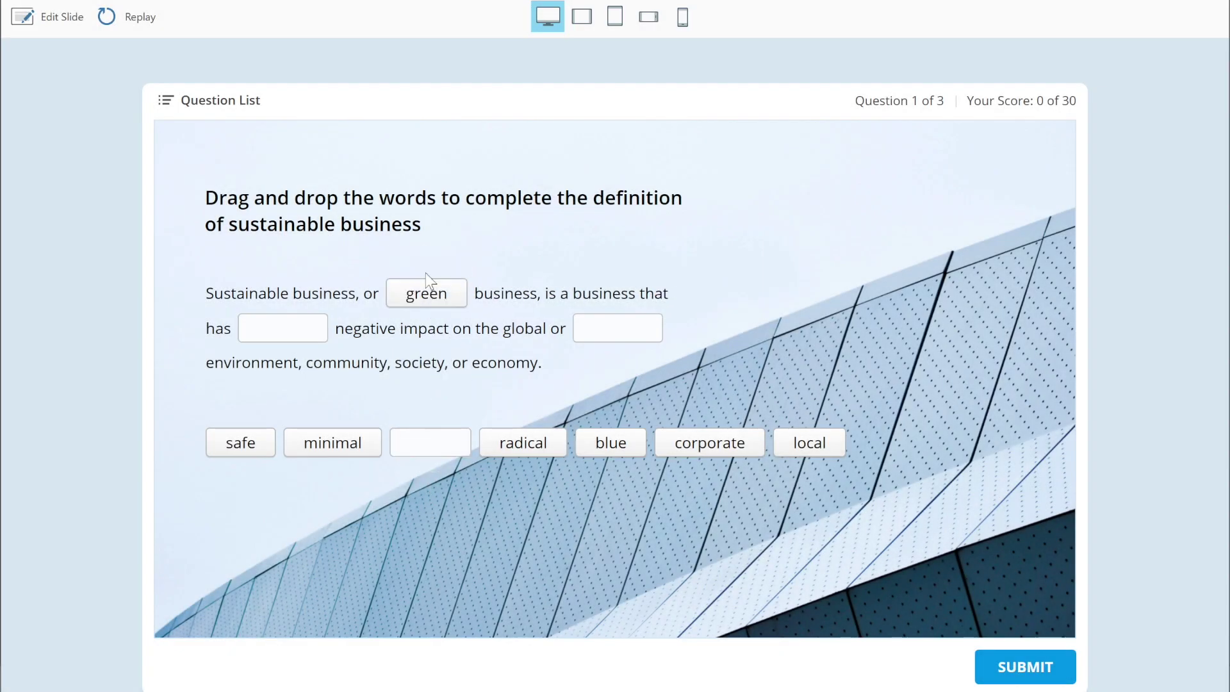
left_click_drag(358, 441, 325, 341)
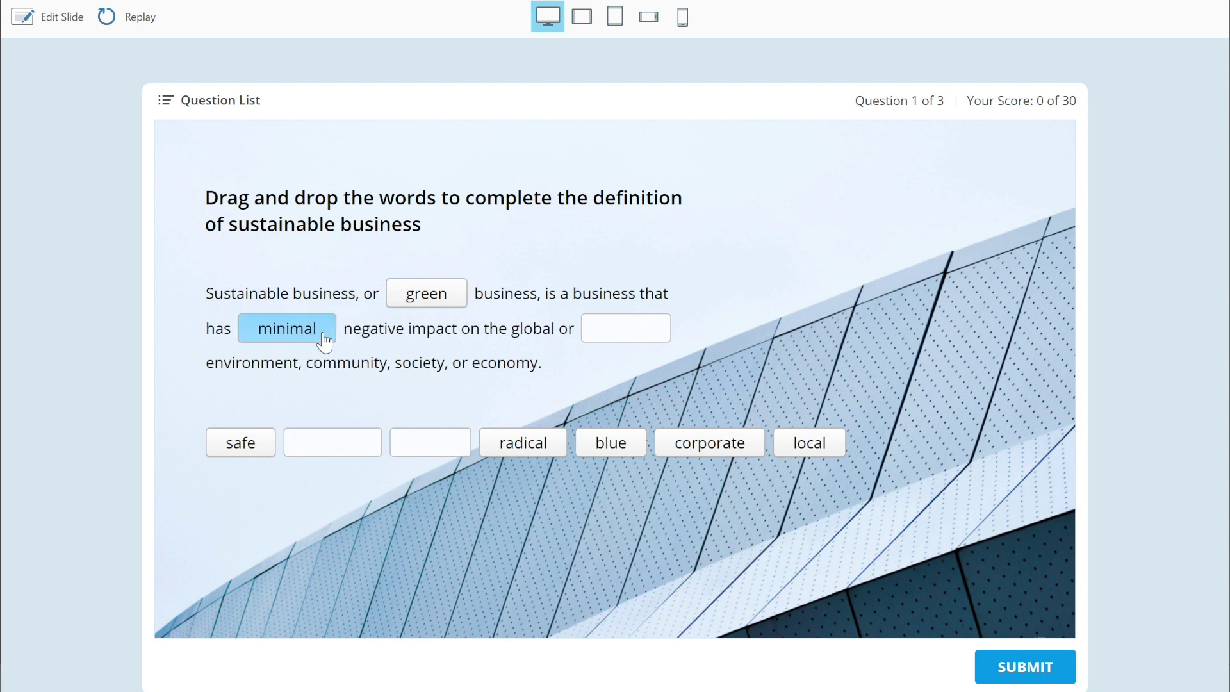
left_click_drag(817, 452, 635, 348)
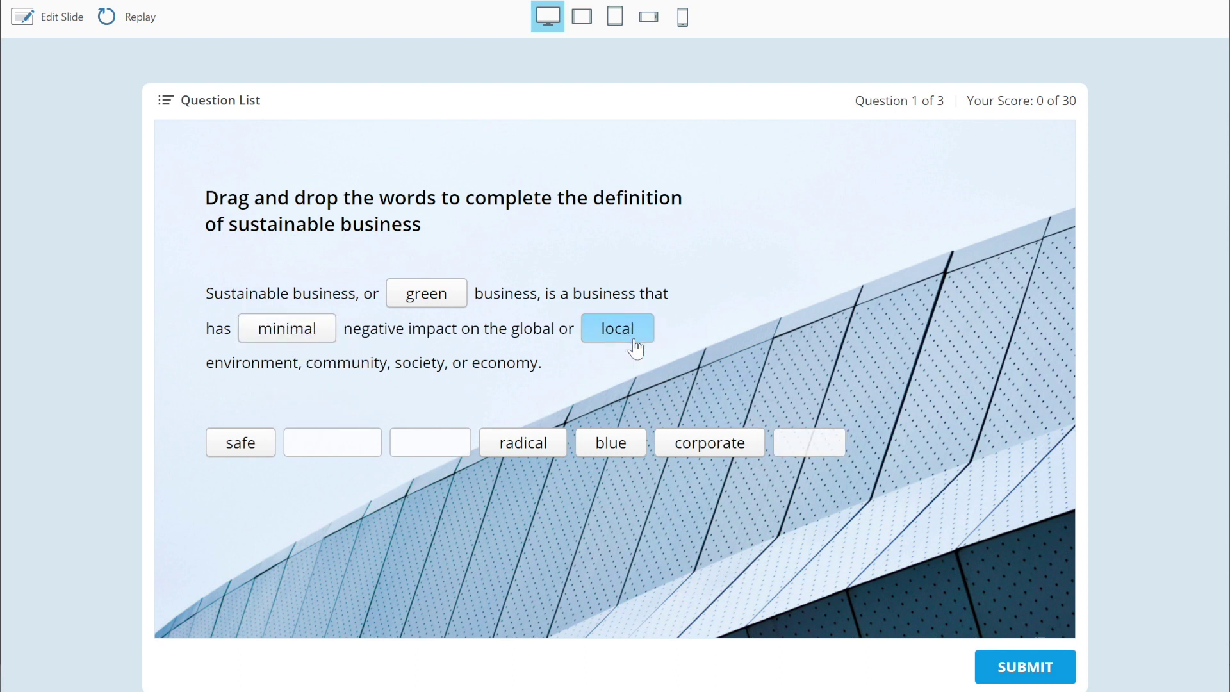
left_click(990, 651)
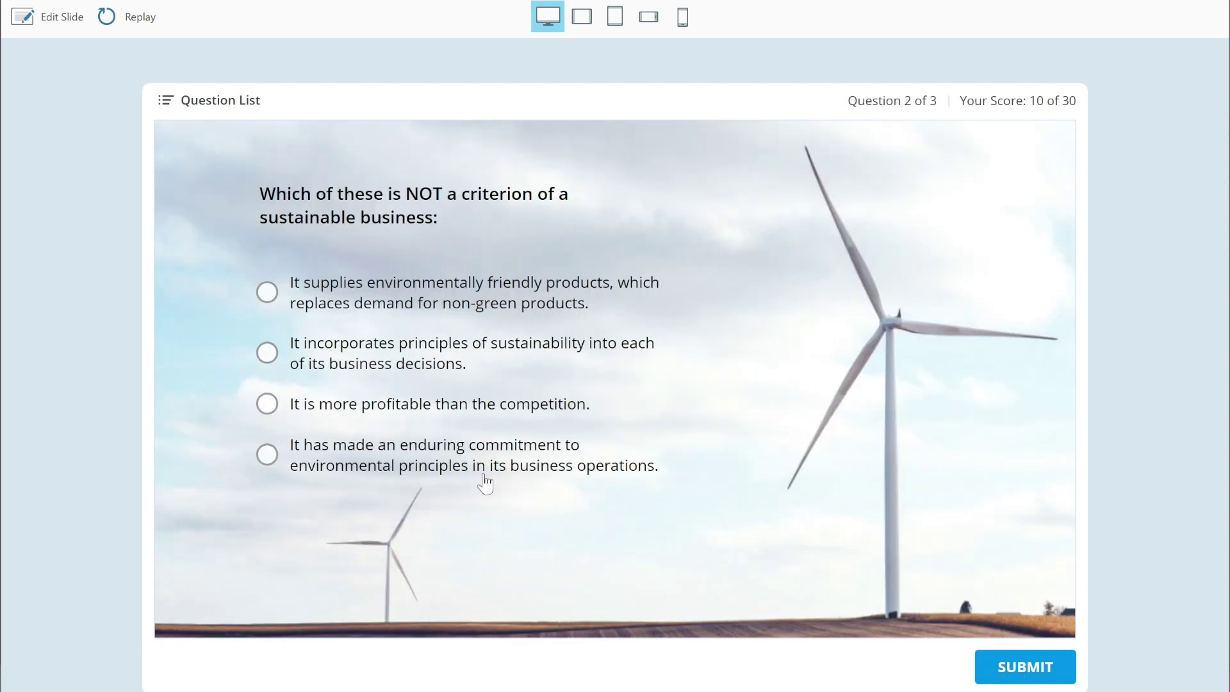
Answer 'It is more profitable than the competition', match economic value to Profit, then list question types.
left_click(287, 405)
left_click(990, 663)
left_click(992, 666)
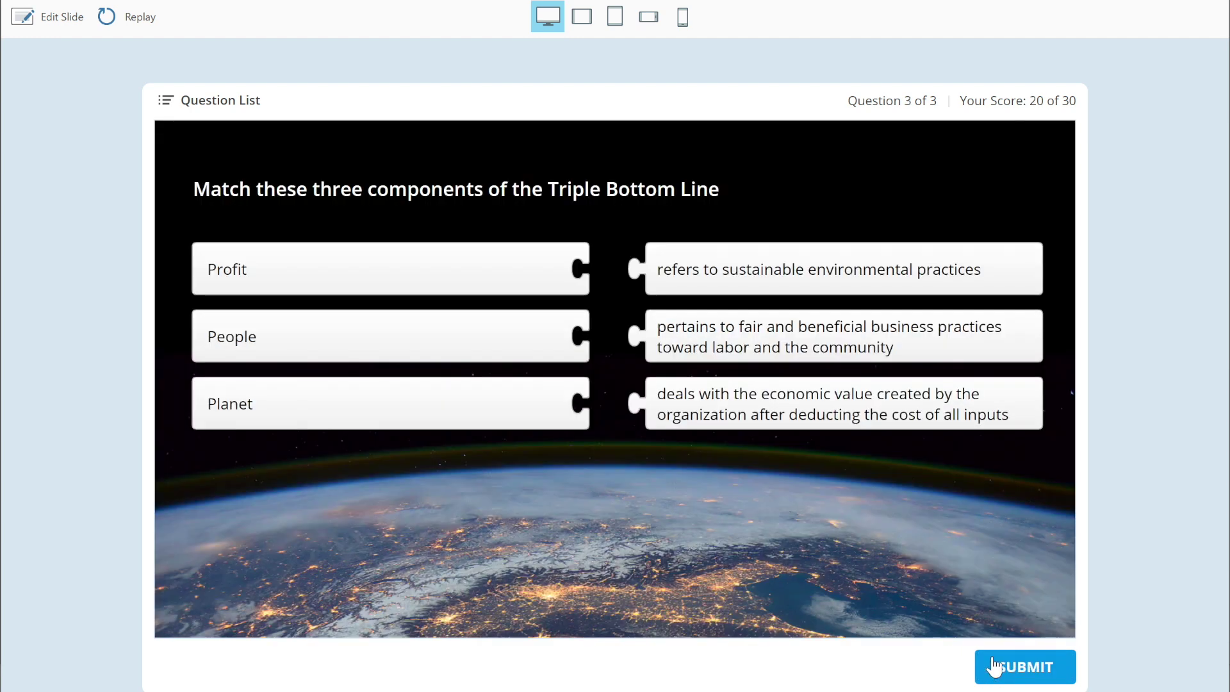
left_click_drag(742, 425, 666, 310)
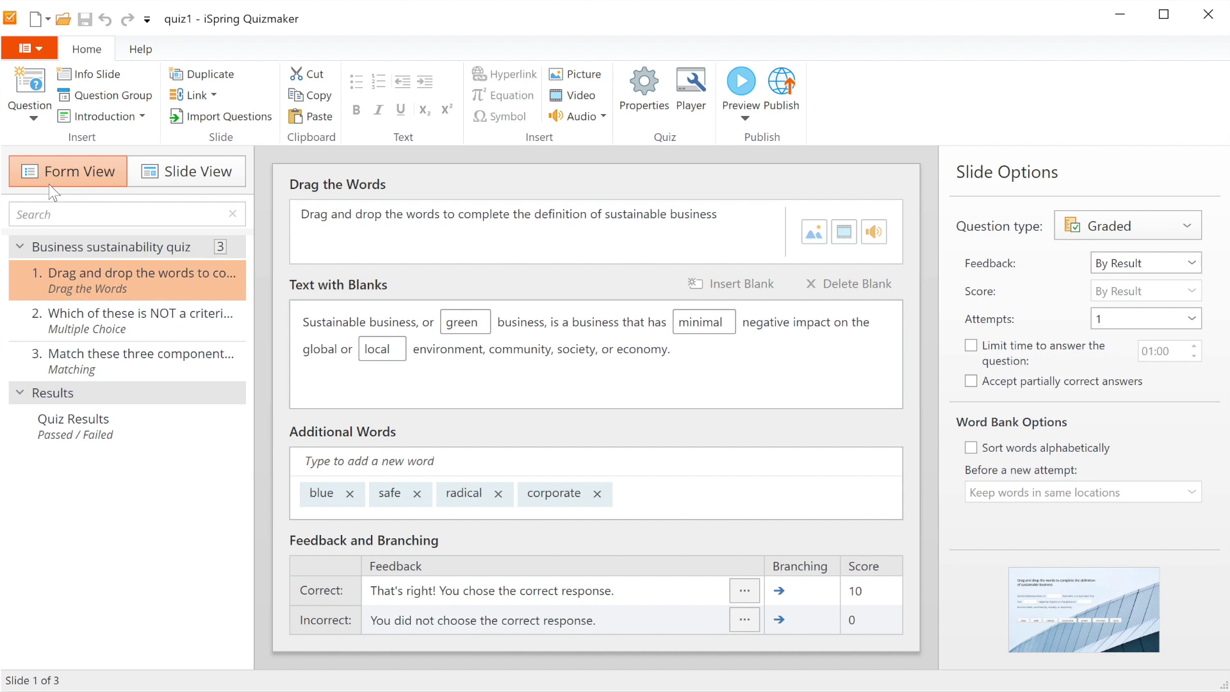
left_click(34, 118)
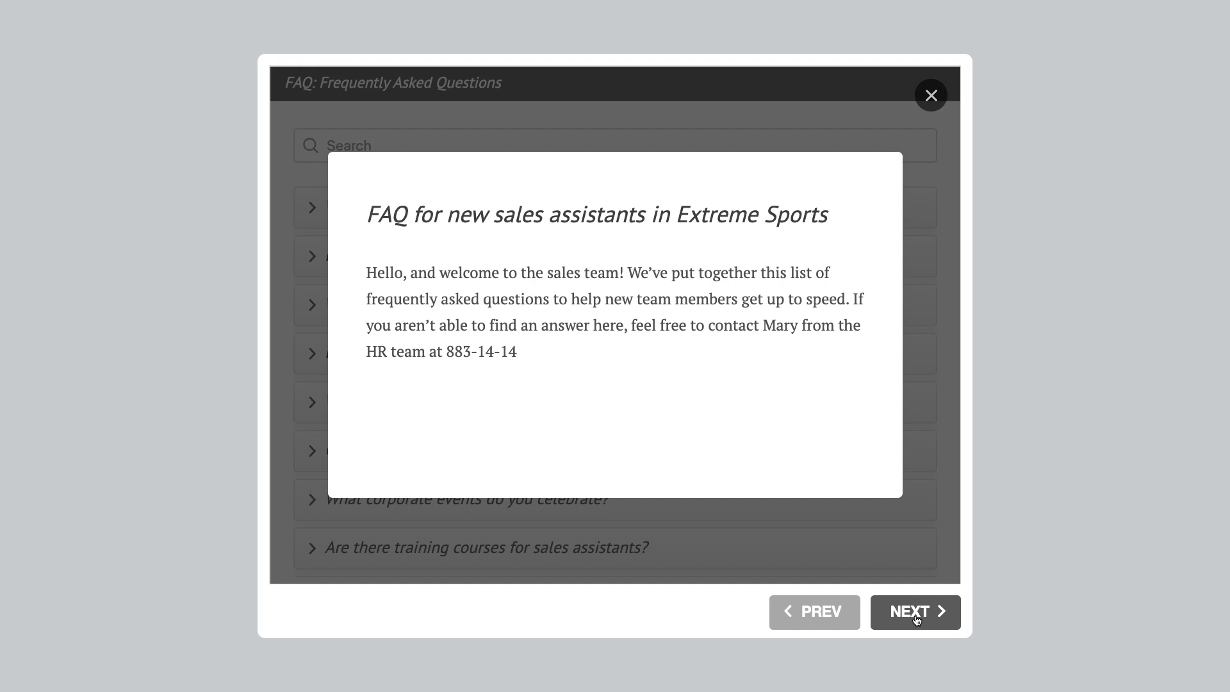
Step through the FAQ questions, then search the list for 'schedule'.
left_click(916, 617)
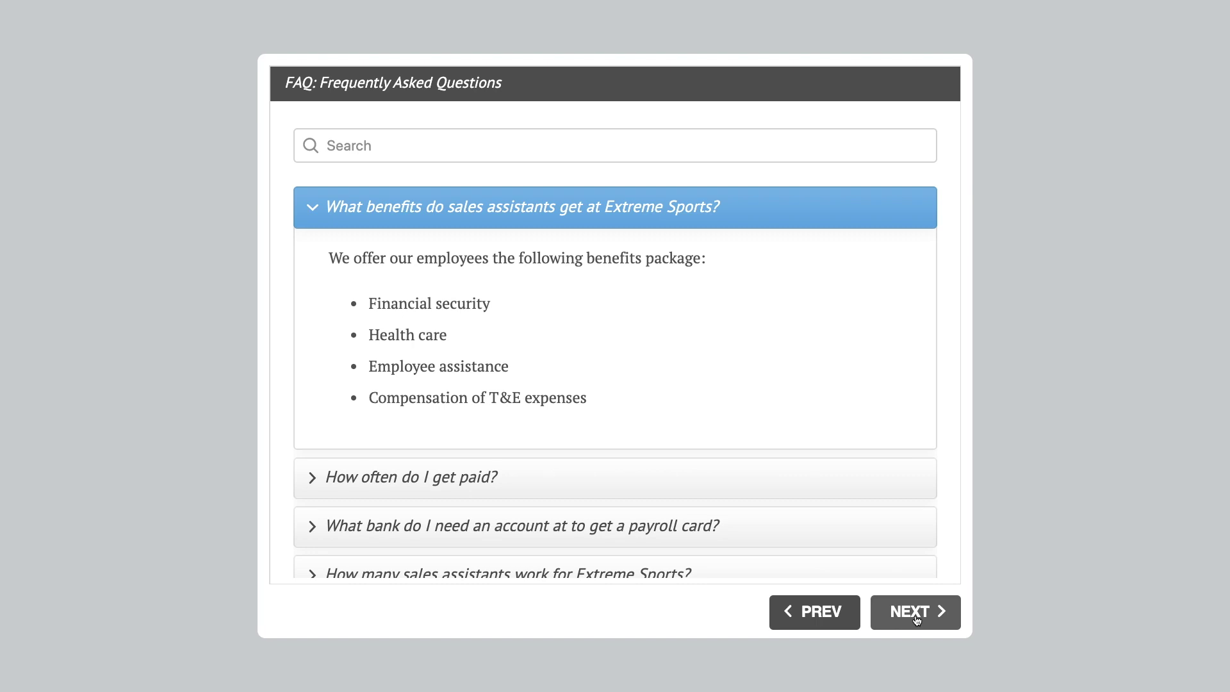
left_click(916, 617)
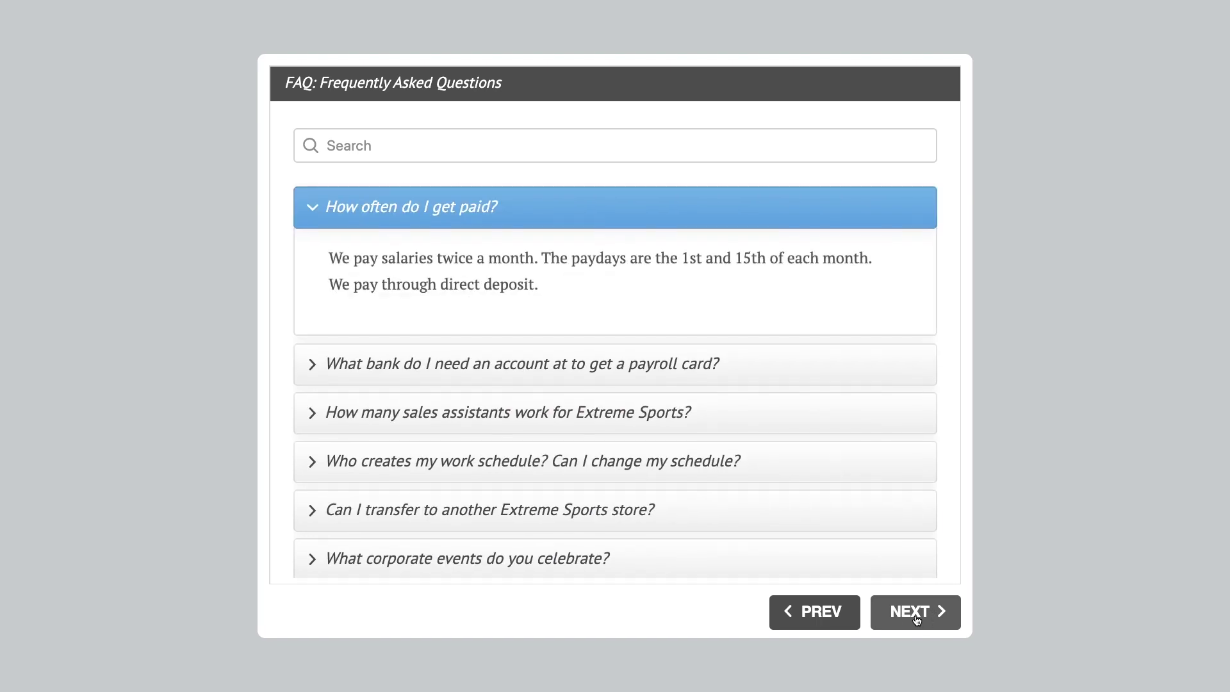
left_click(916, 617)
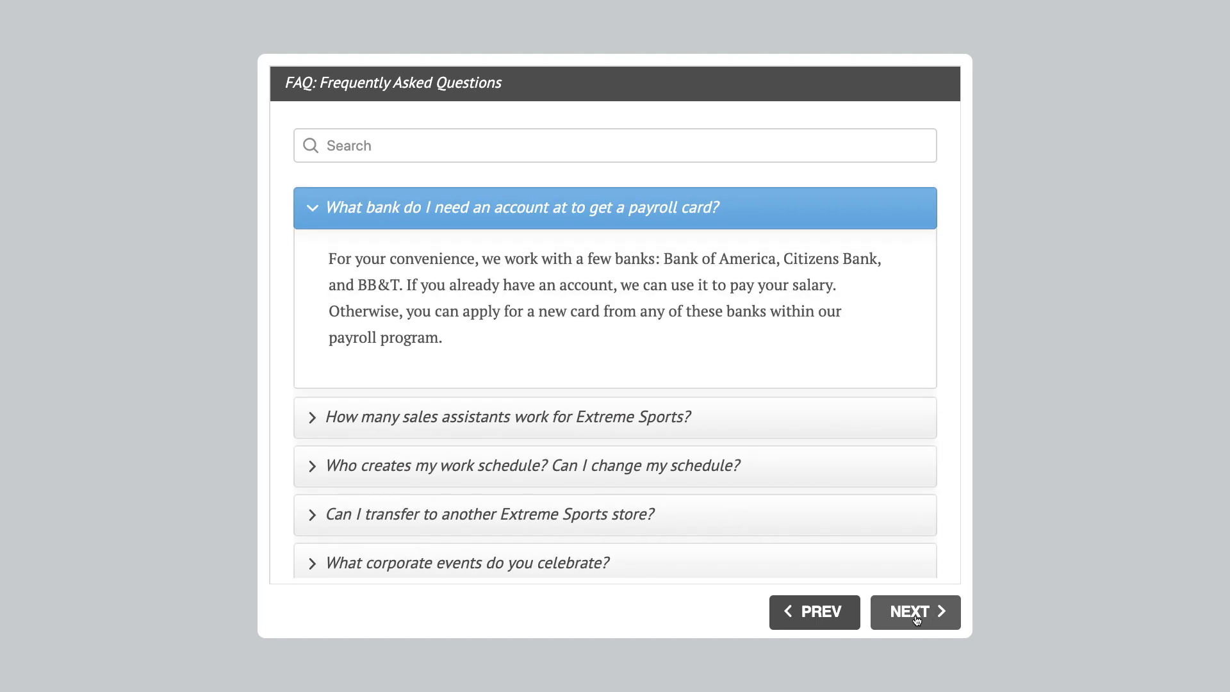
left_click(368, 147)
type("schedule")
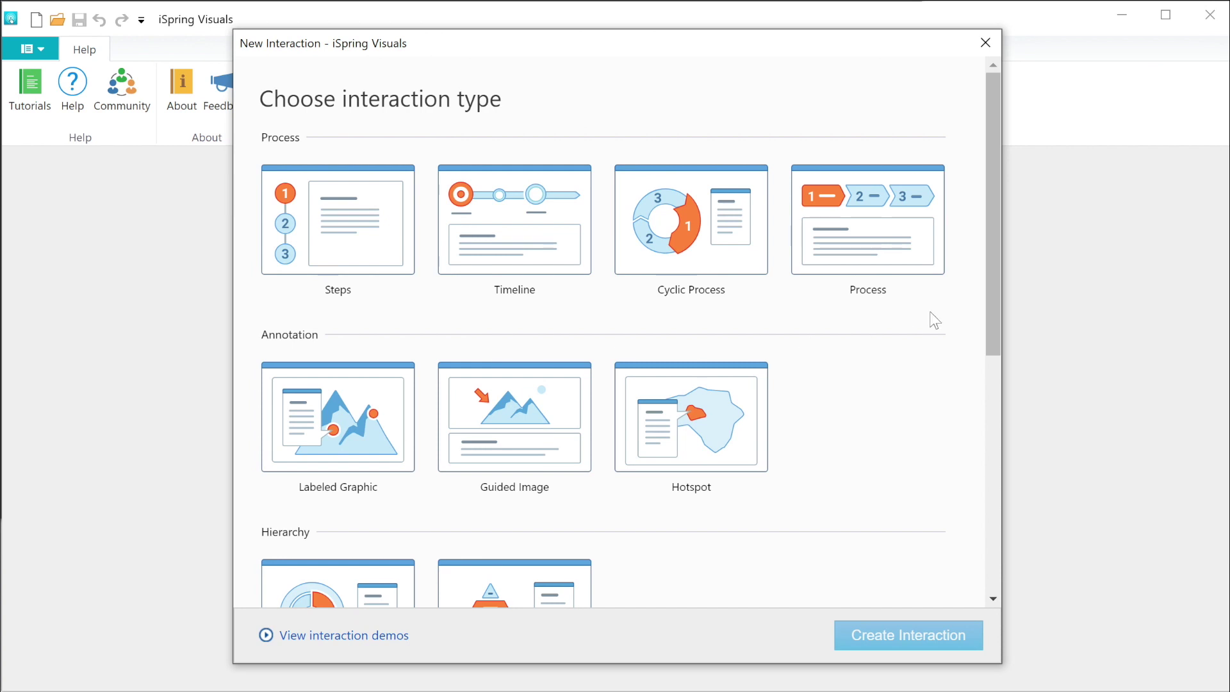
Create a new FAQ interaction and title Question 1 'How often do I get paid?'.
left_click(996, 521)
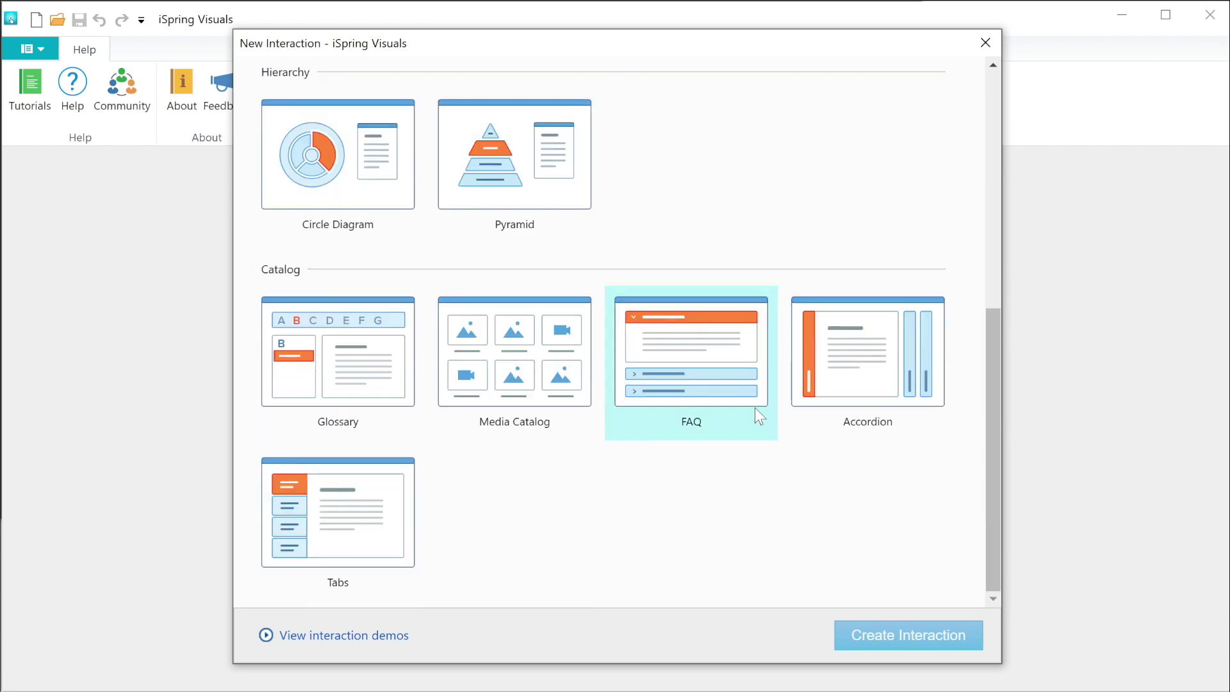
left_click(755, 407)
left_click(870, 636)
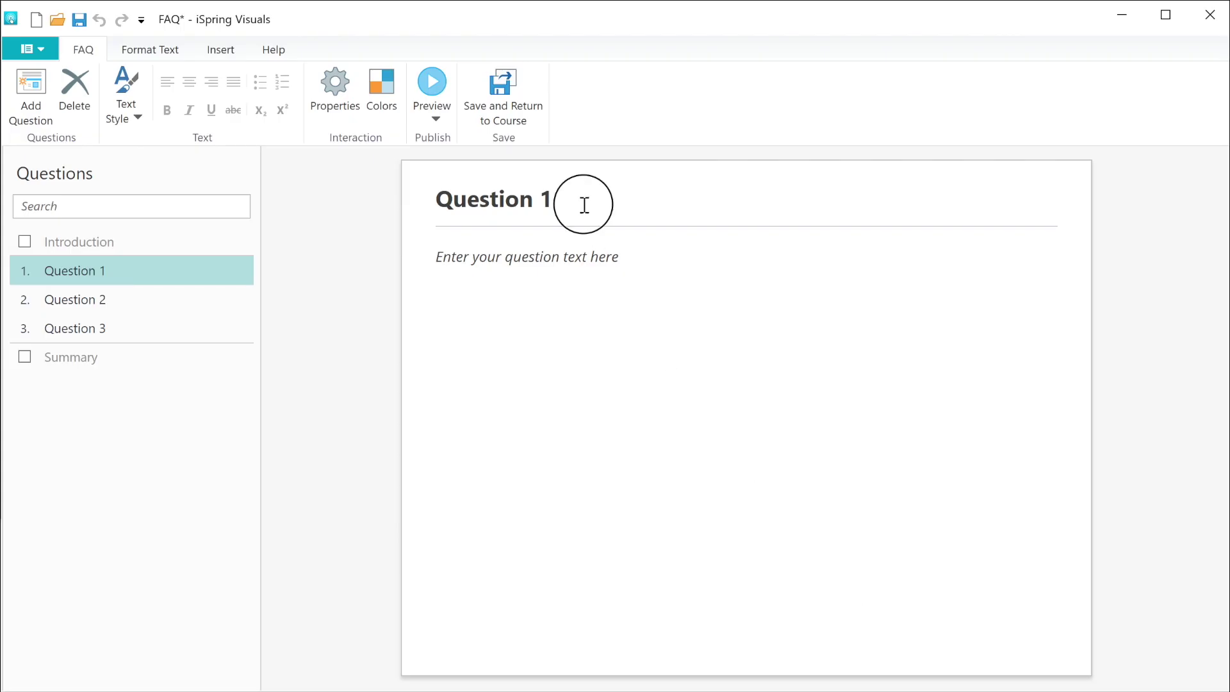
left_click_drag(582, 203, 404, 201)
type("How often do I get paid?")
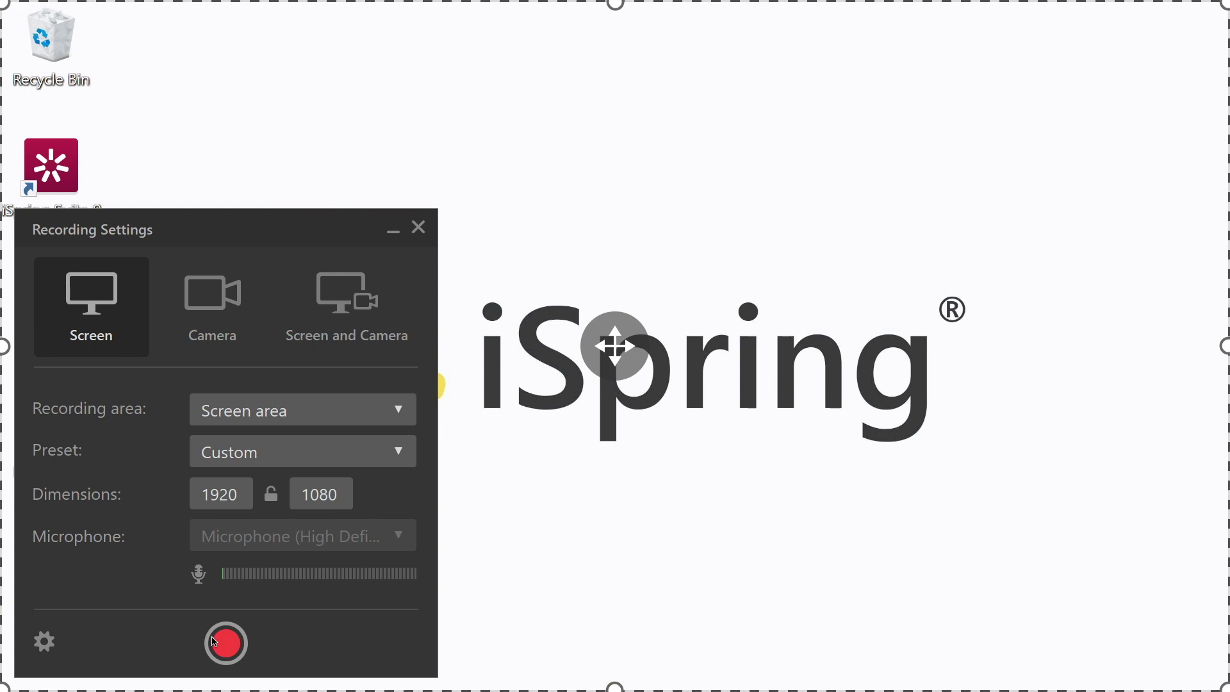
Begin recording the 1920×1080 screen area with iSpring Cam.
left_click(222, 646)
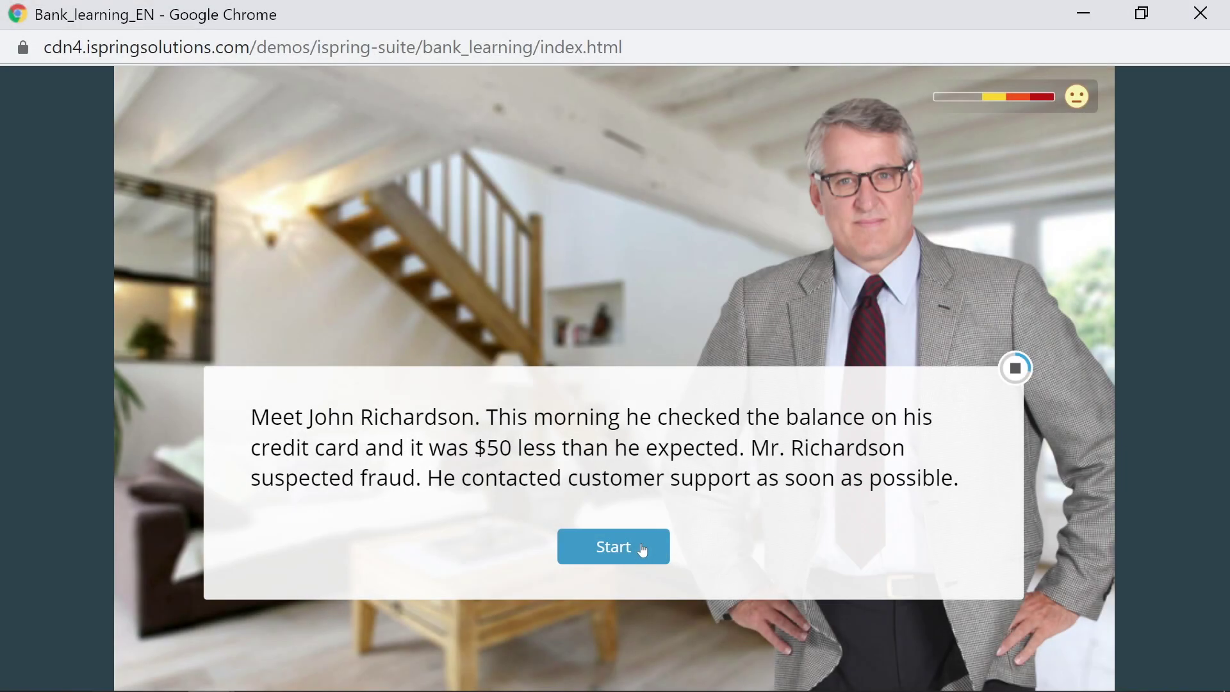
Start the bank dialogue simulation and reply 'Good morning, sir!' to the customer.
left_click(643, 549)
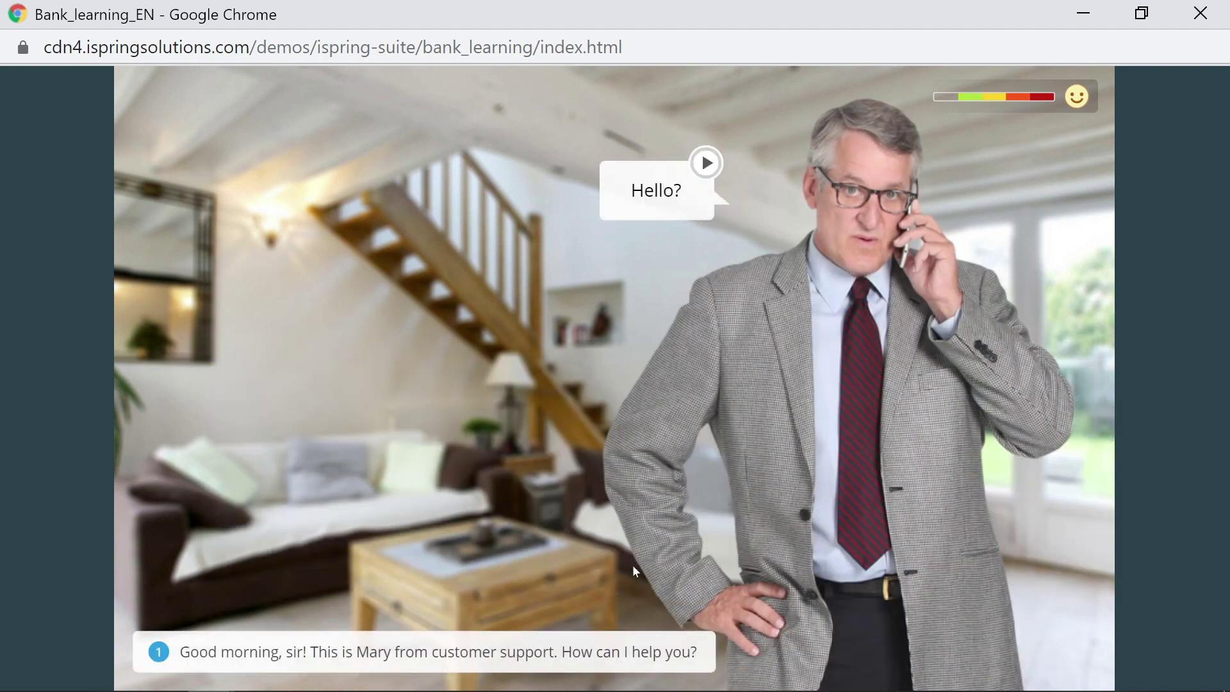
left_click(616, 647)
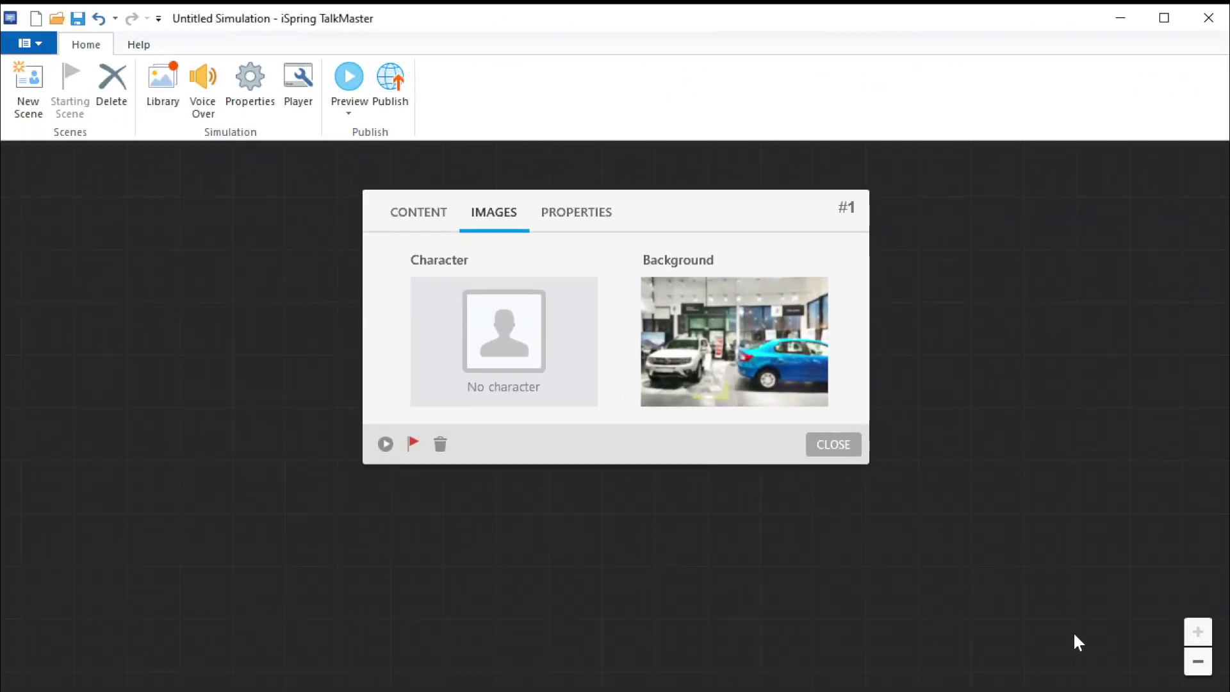
Add a built-in woman character to scene 1.
left_click(535, 359)
left_click(431, 449)
left_click(1108, 649)
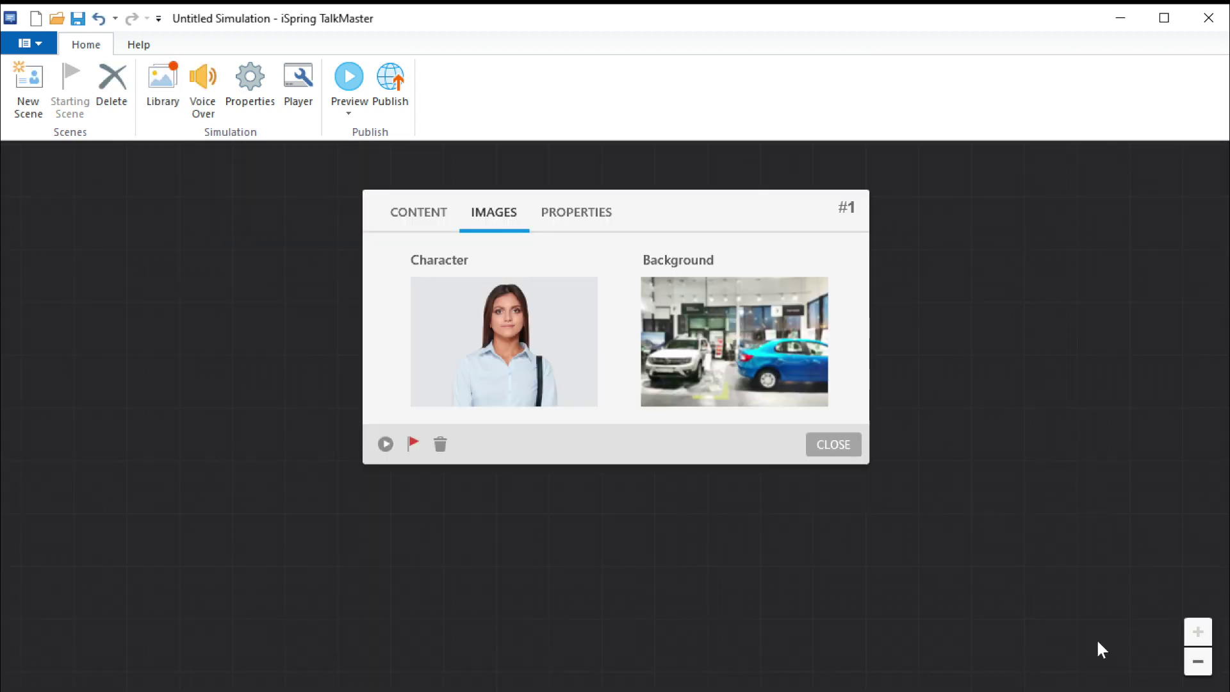
left_click(421, 213)
Paste the speech 'Hi, I am interested in buying a new car.' and three reply options.
left_click(442, 258)
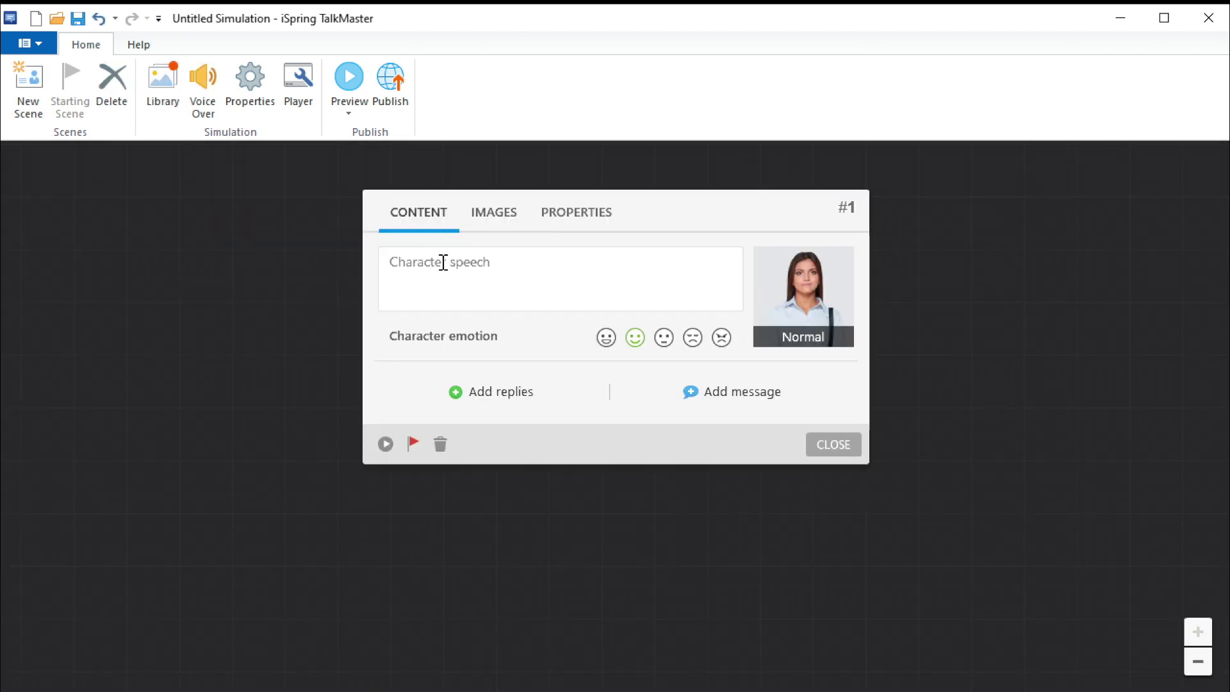
type("Hi, I am interested in buying a new car.")
left_click(462, 390)
type("Great! I have just the car for you!")
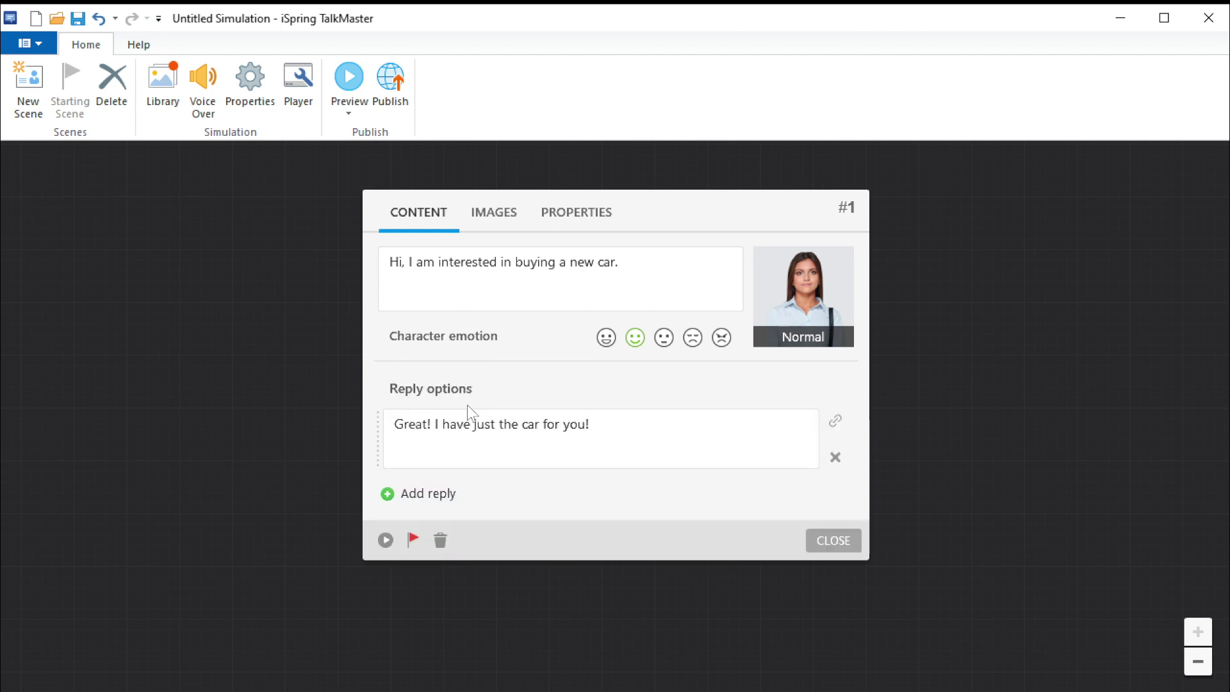
left_click(459, 493)
type("Are you sure?")
left_click(456, 558)
type("You have come to the right place. Do you have anything in particular in mind?")
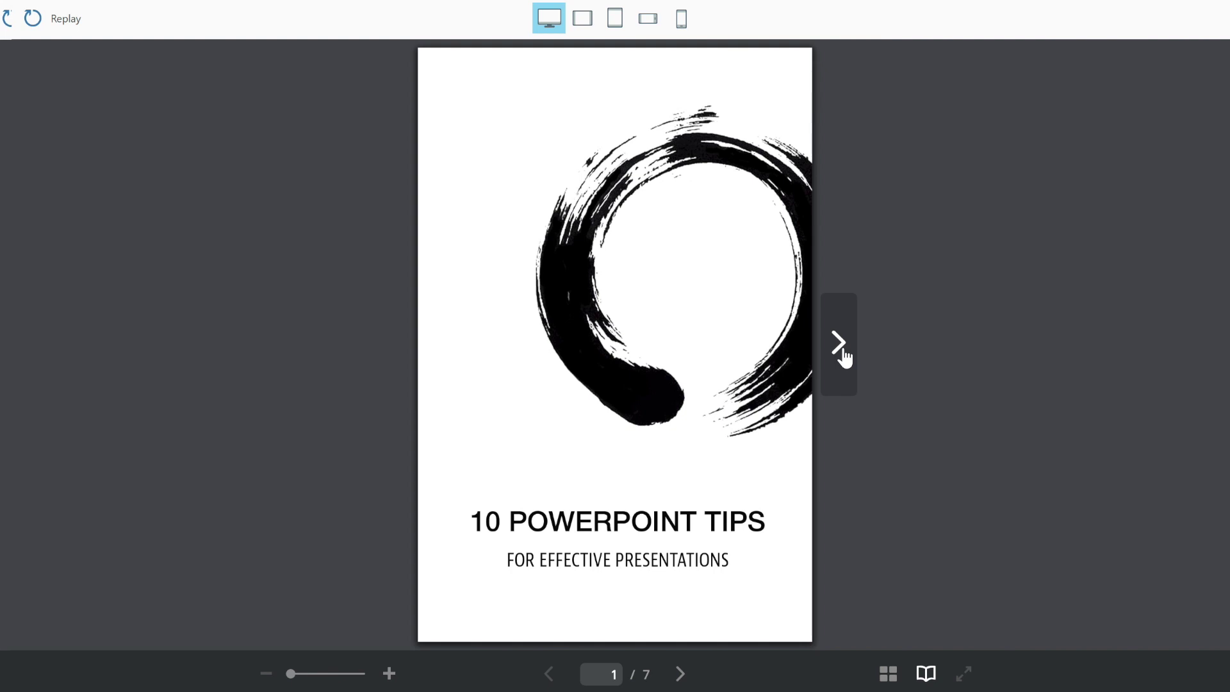
Flip the 10 PowerPoint Tips flipbook to pages 5–6, then return to the cover via thumbnails.
left_click(843, 356)
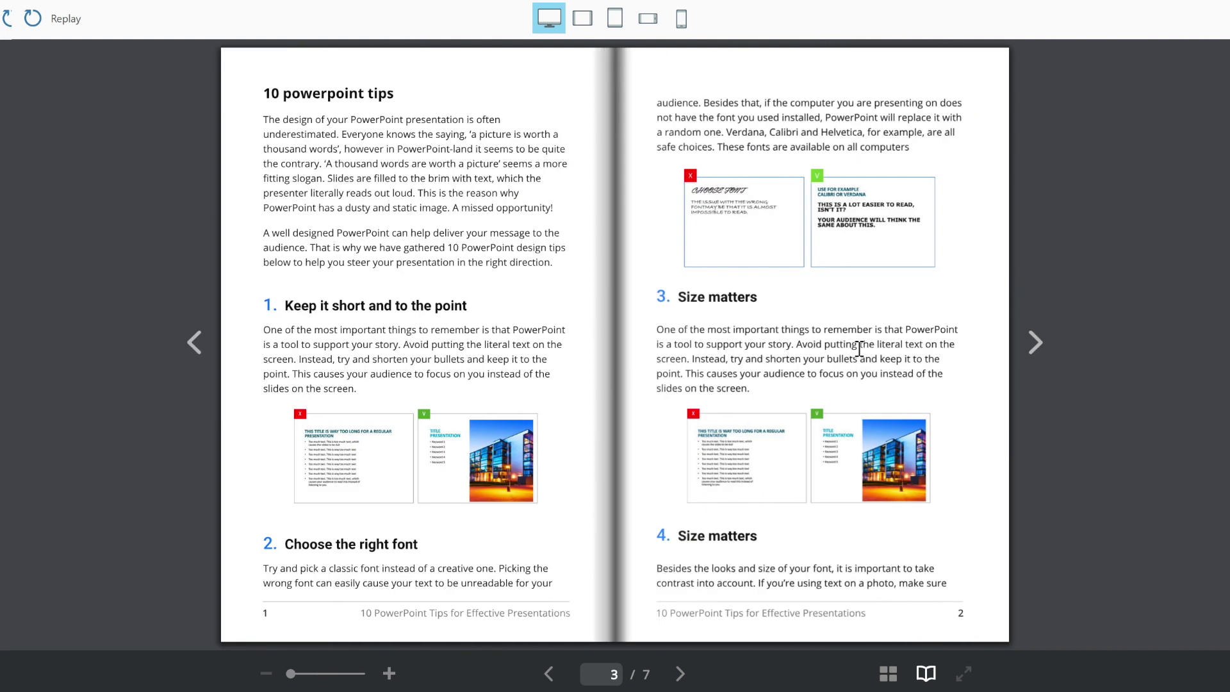
left_click(1031, 349)
left_click(1030, 346)
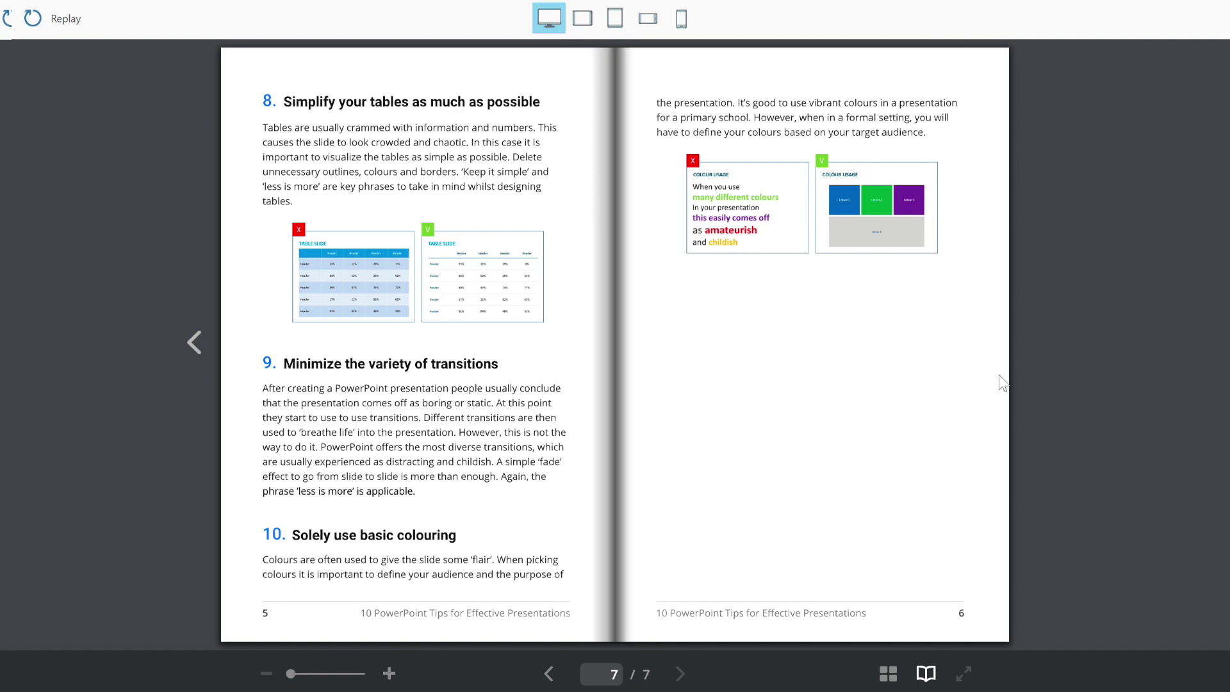
left_click(890, 672)
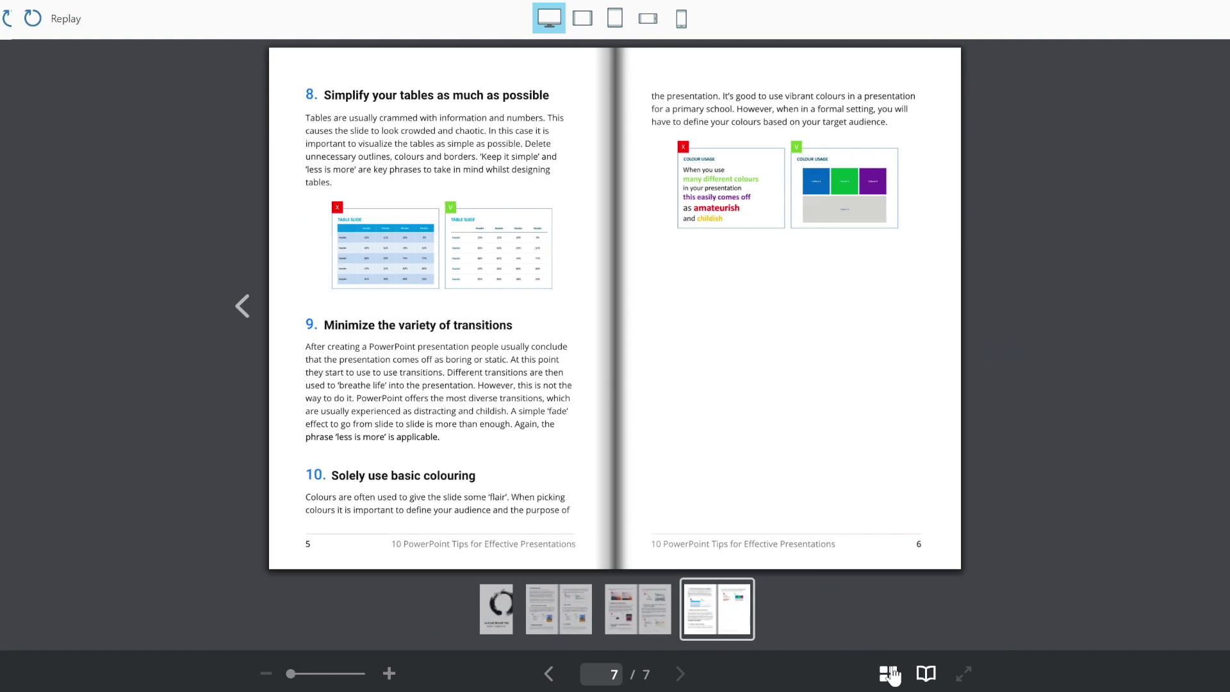
left_click(505, 617)
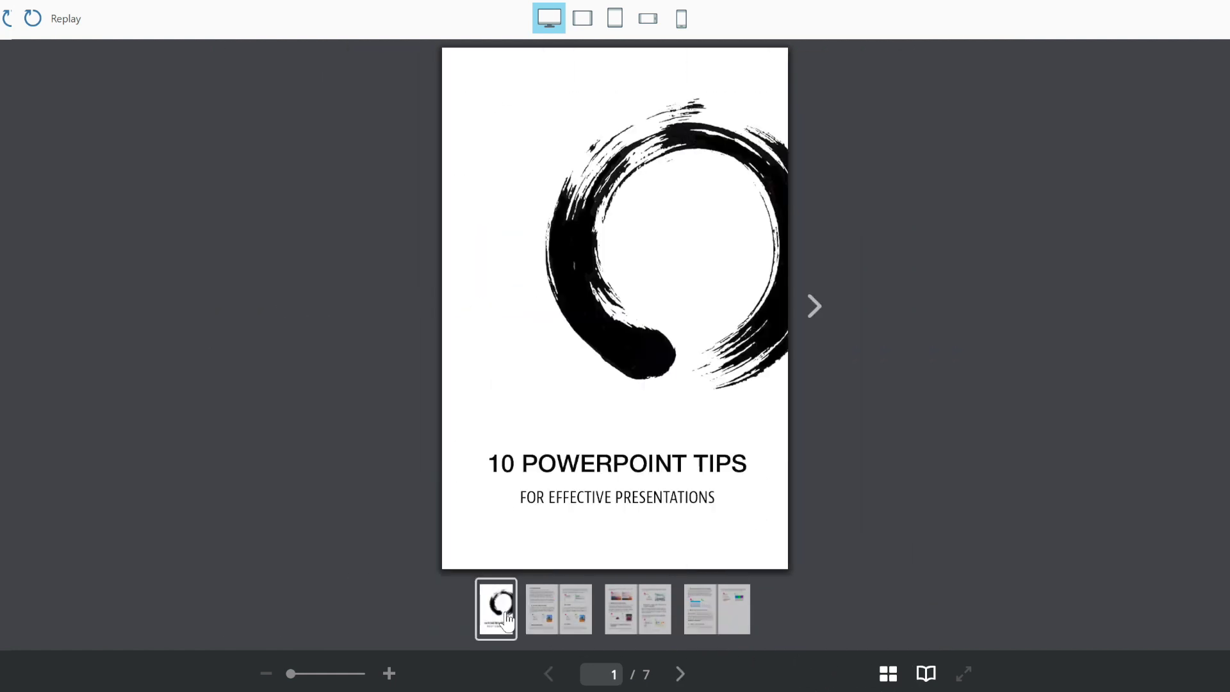
Preview the flipbook in a landscape phone frame and swipe from the cover to page 2.
left_click(640, 23)
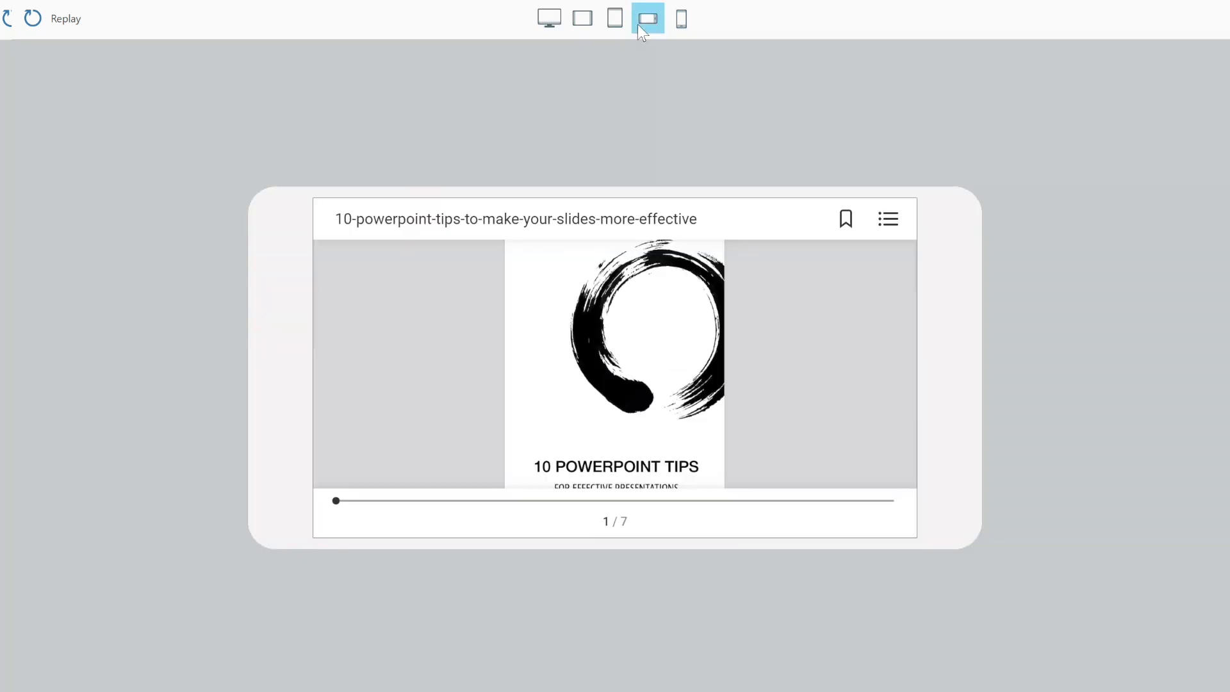
left_click_drag(823, 381, 319, 369)
left_click_drag(864, 357, 407, 360)
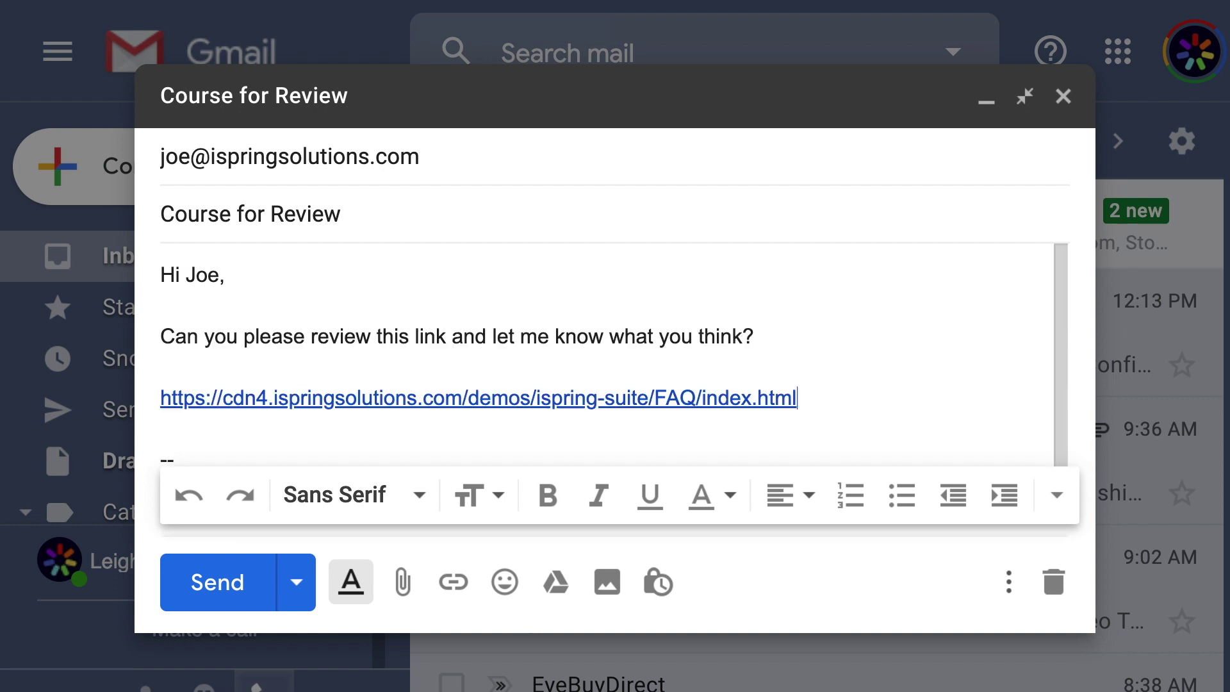
Insert the FAQ demo review request and link, then close with 'Talk to you soon,'.
key("Return")
key("Return")
type("Talk to you soon")
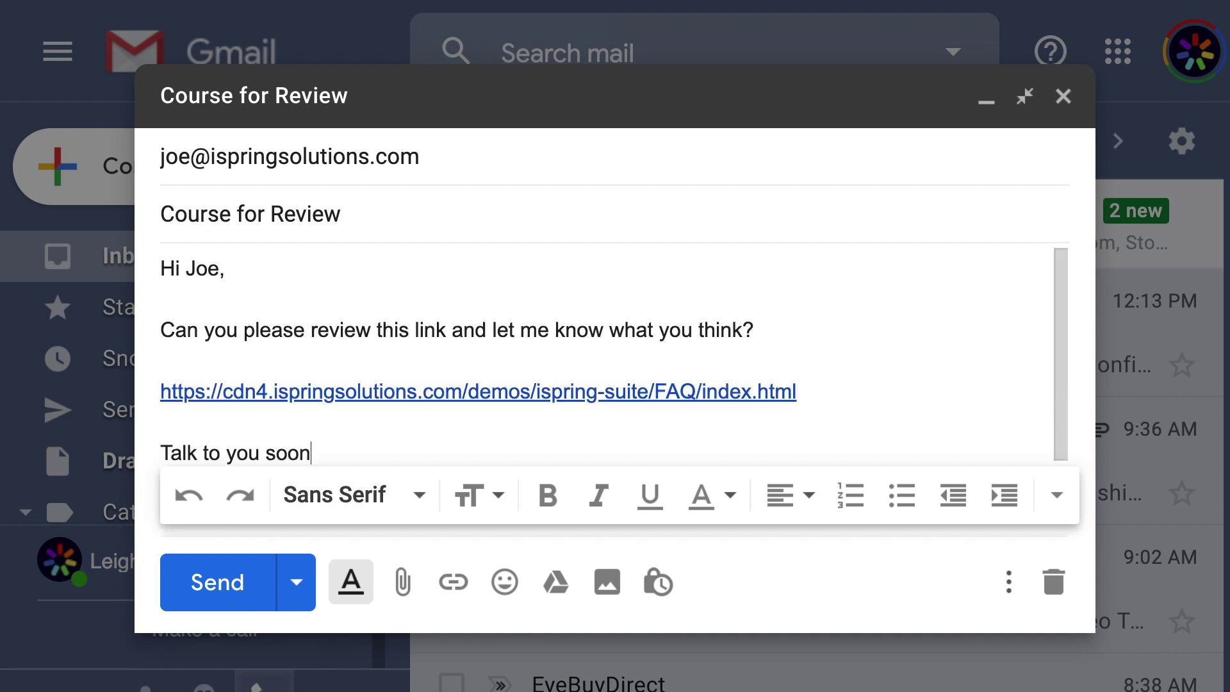
type(",")
key("Return")
type("L")
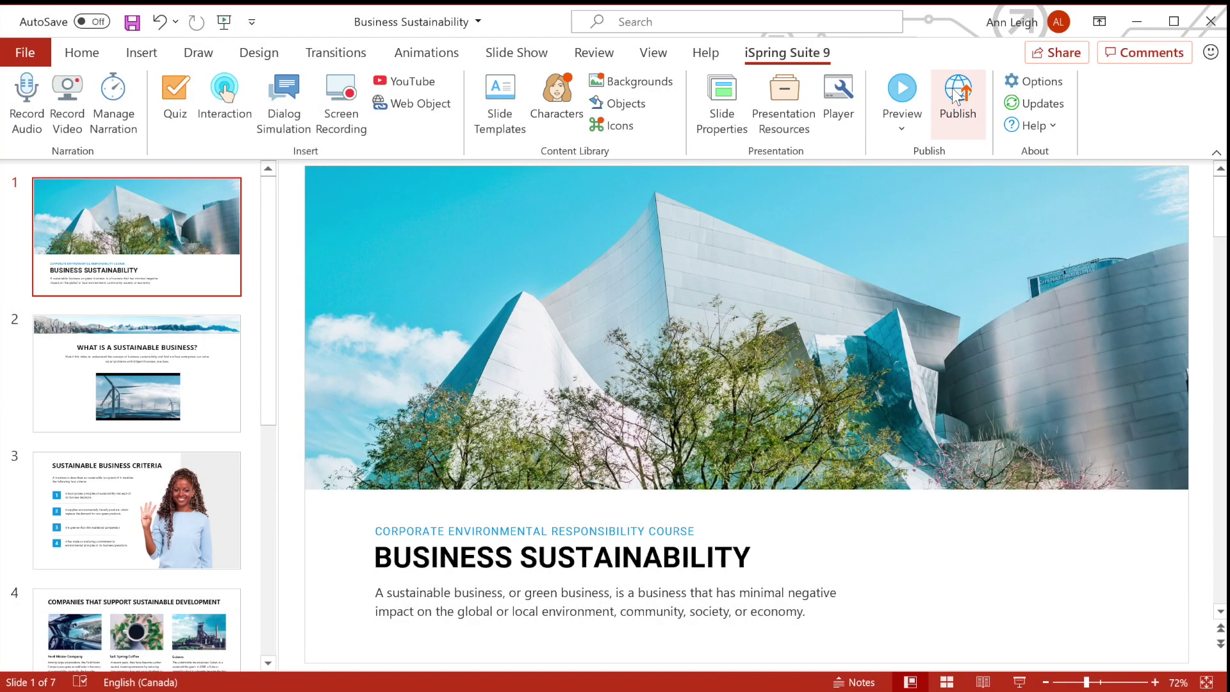
Publish the presentation from the iSpring Suite 9 tab with iSpring Learn as the destination.
left_click(957, 95)
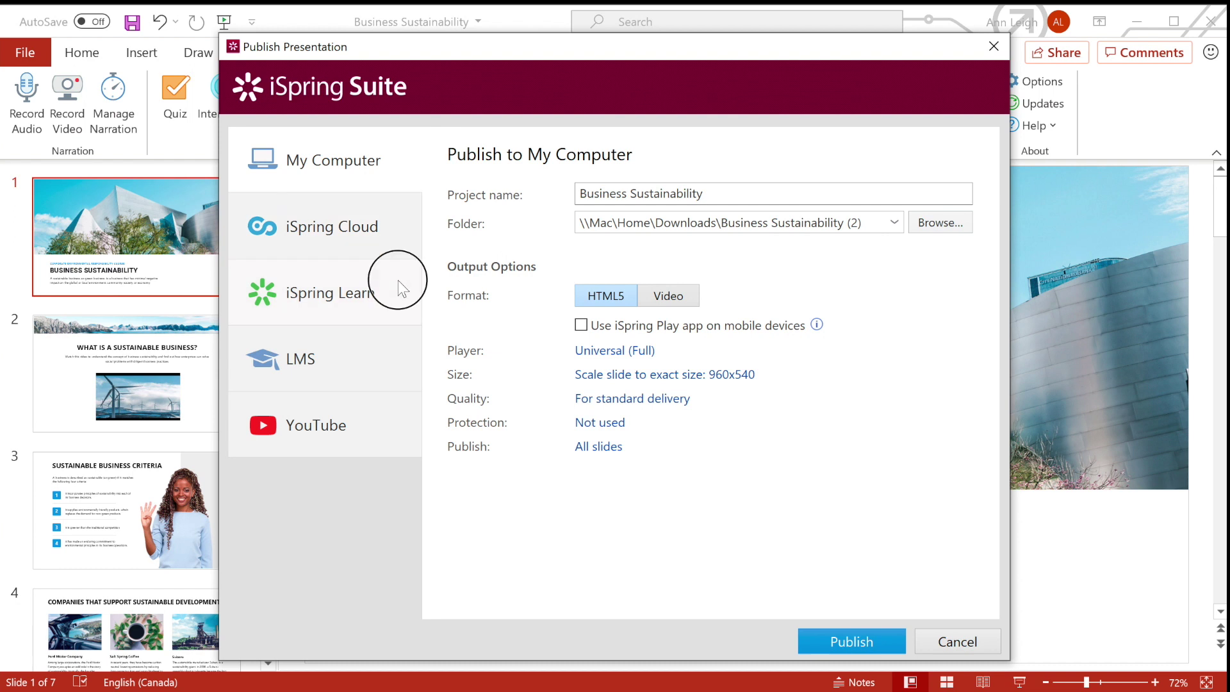
left_click(399, 289)
left_click(810, 640)
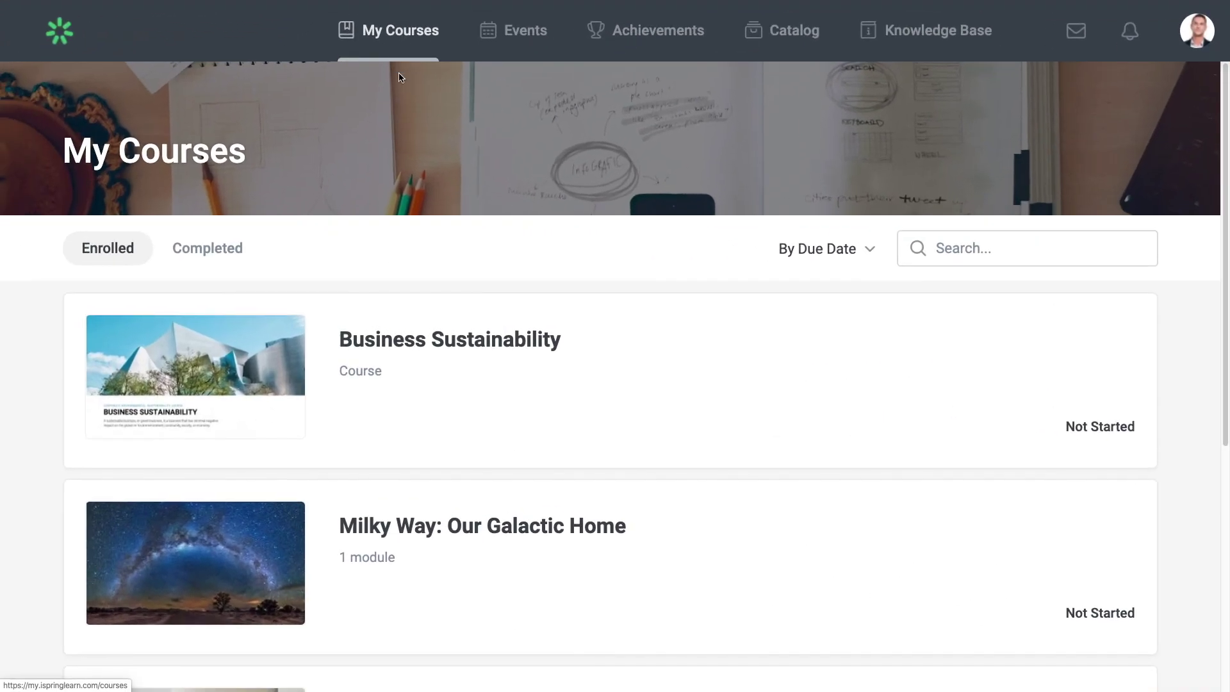
Open the Business Sustainability course and rate survey questions one and three as 5 and 4.
left_click(381, 339)
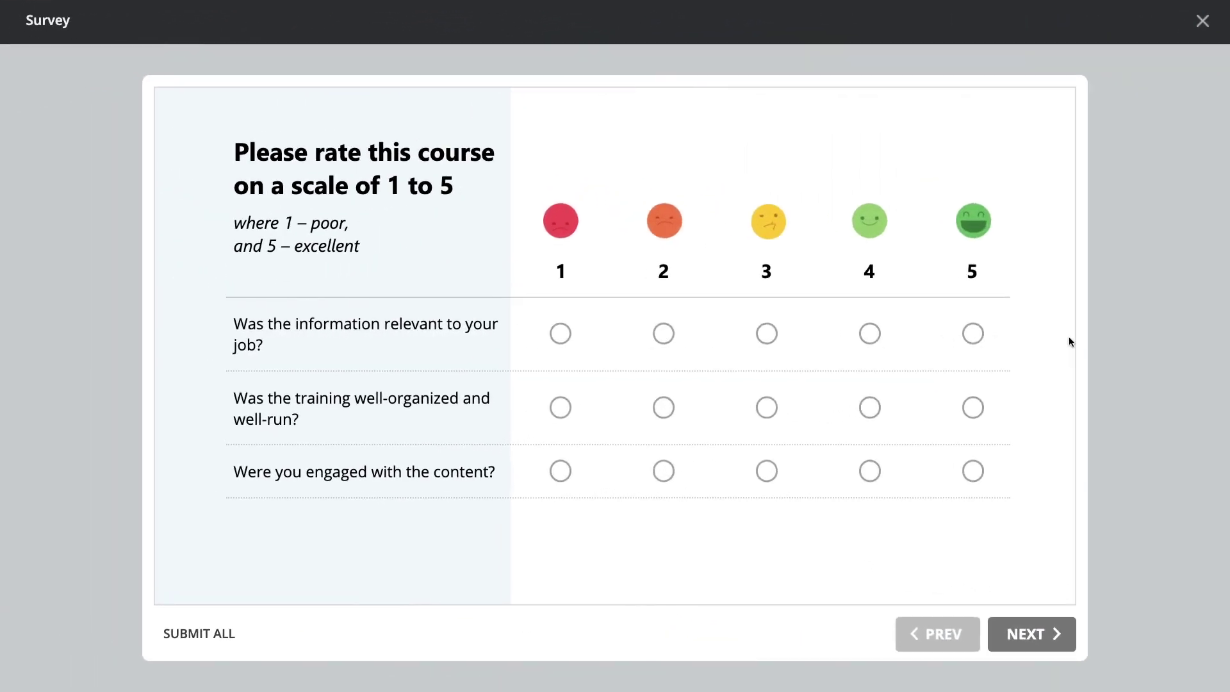
left_click(971, 334)
left_click(870, 471)
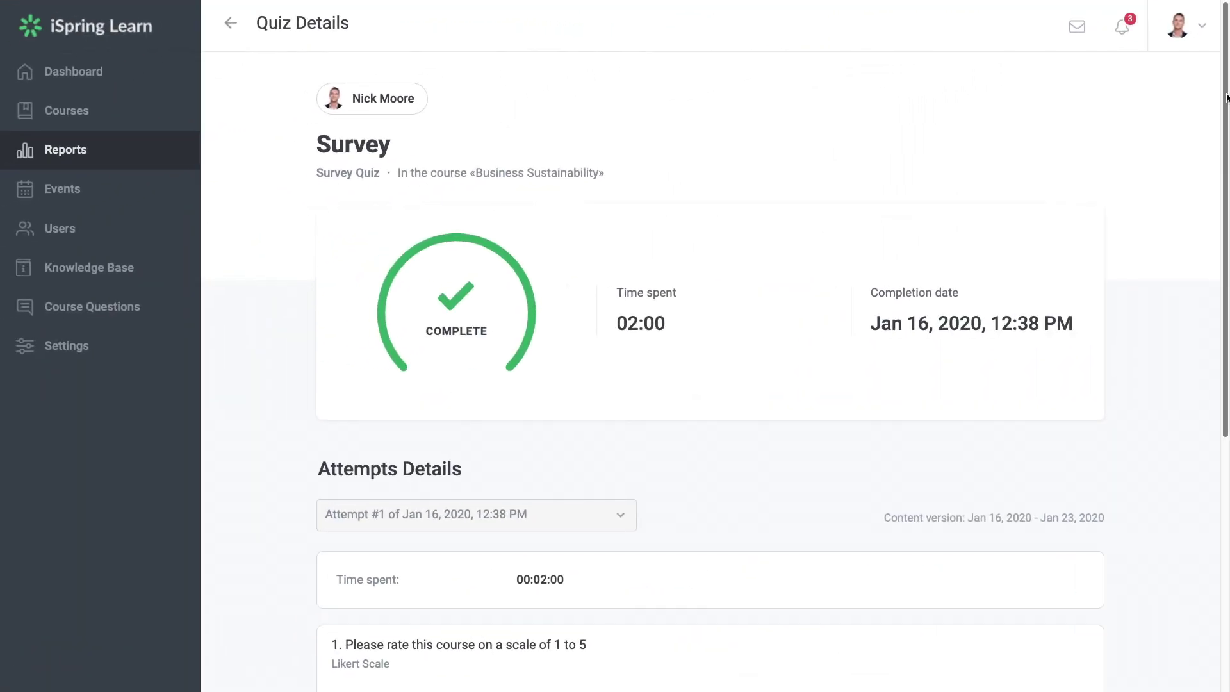
left_click_drag(1226, 96, 1224, 406)
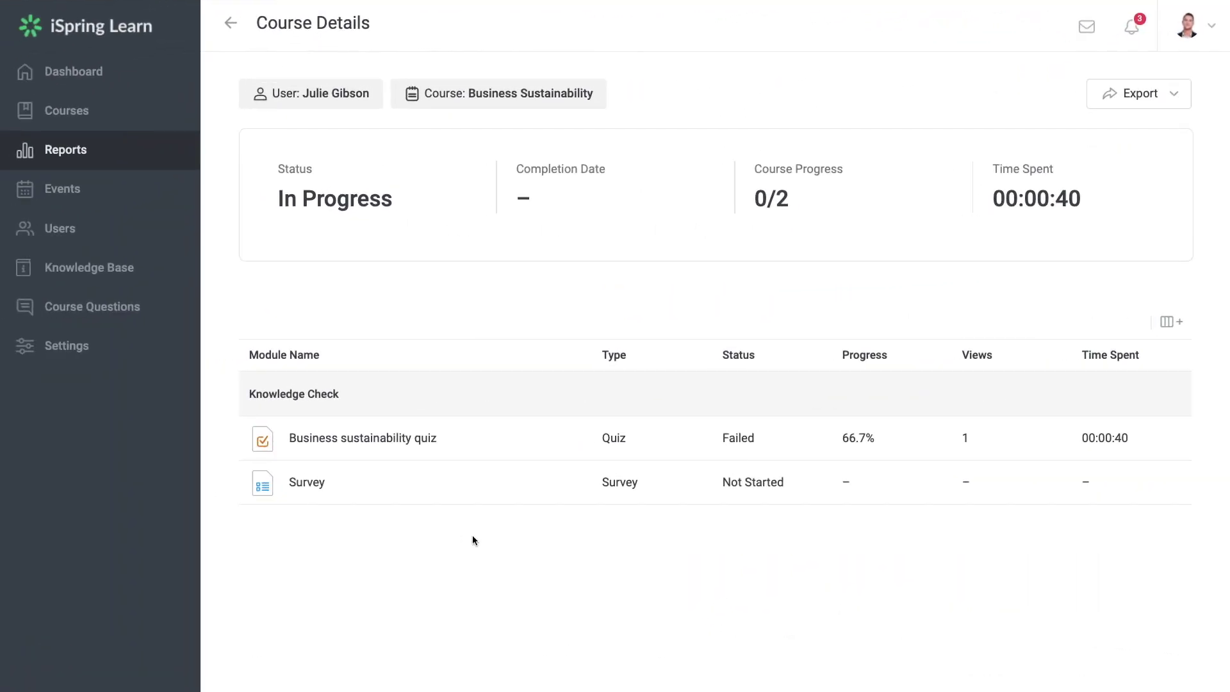
Open the detailed results report for the Business sustainability quiz.
left_click(453, 445)
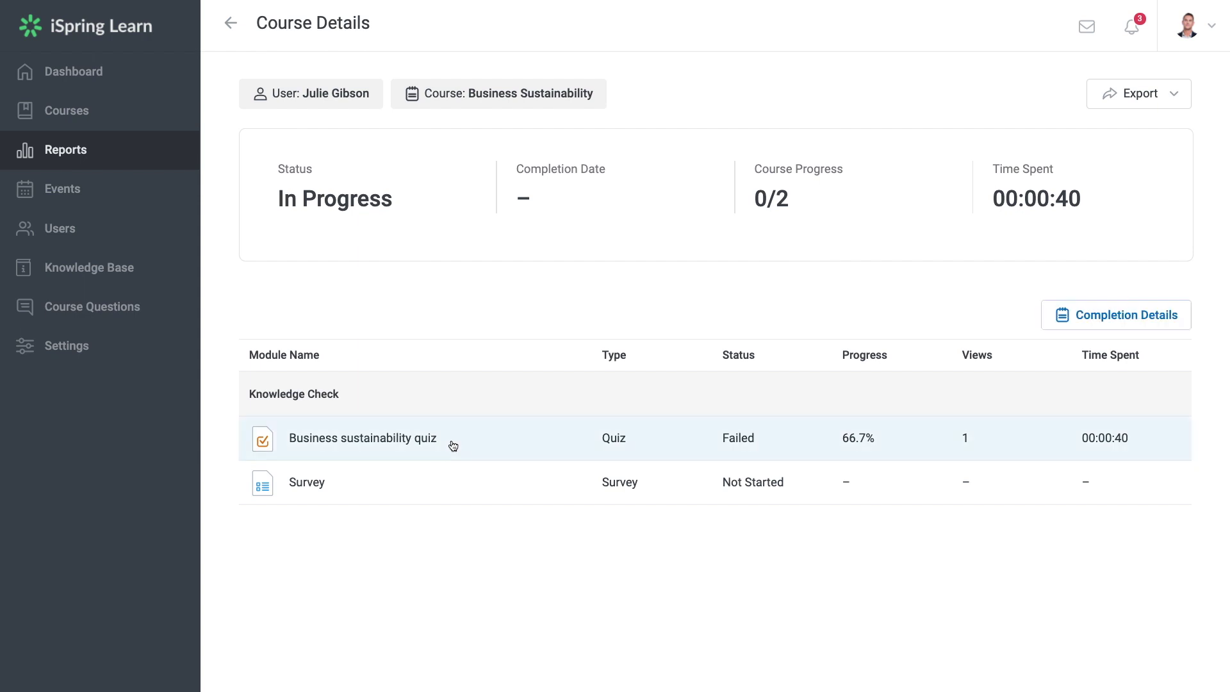
left_click(1087, 311)
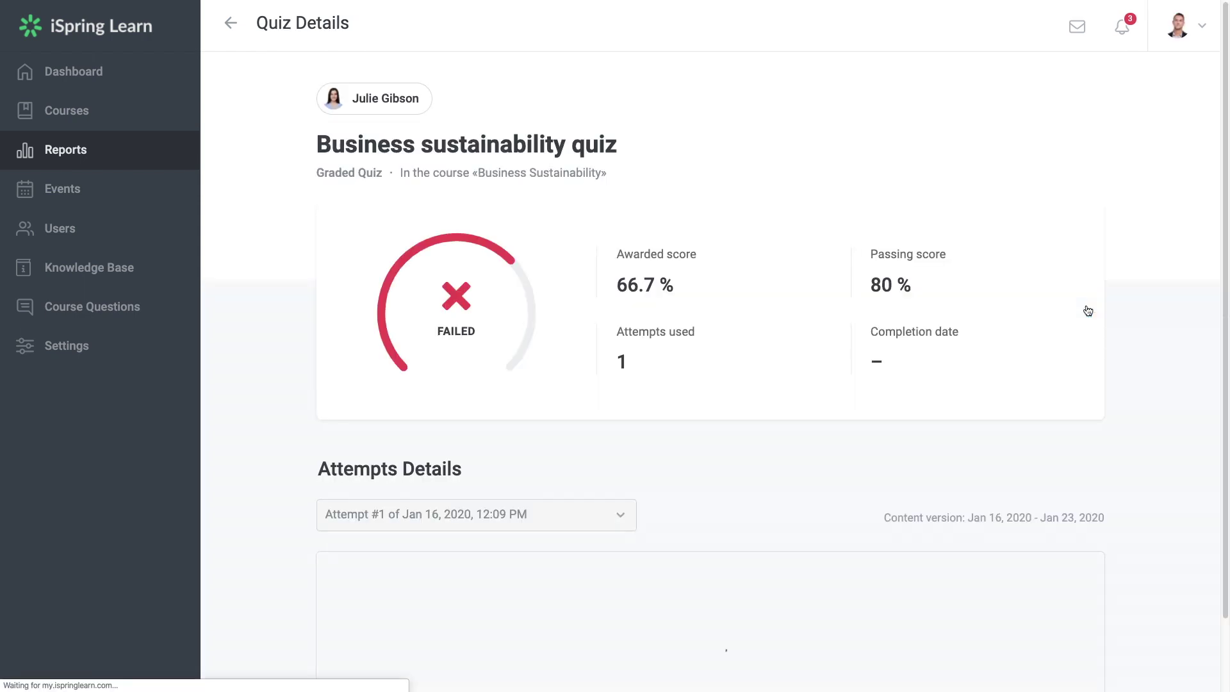
left_click_drag(1220, 285, 1224, 673)
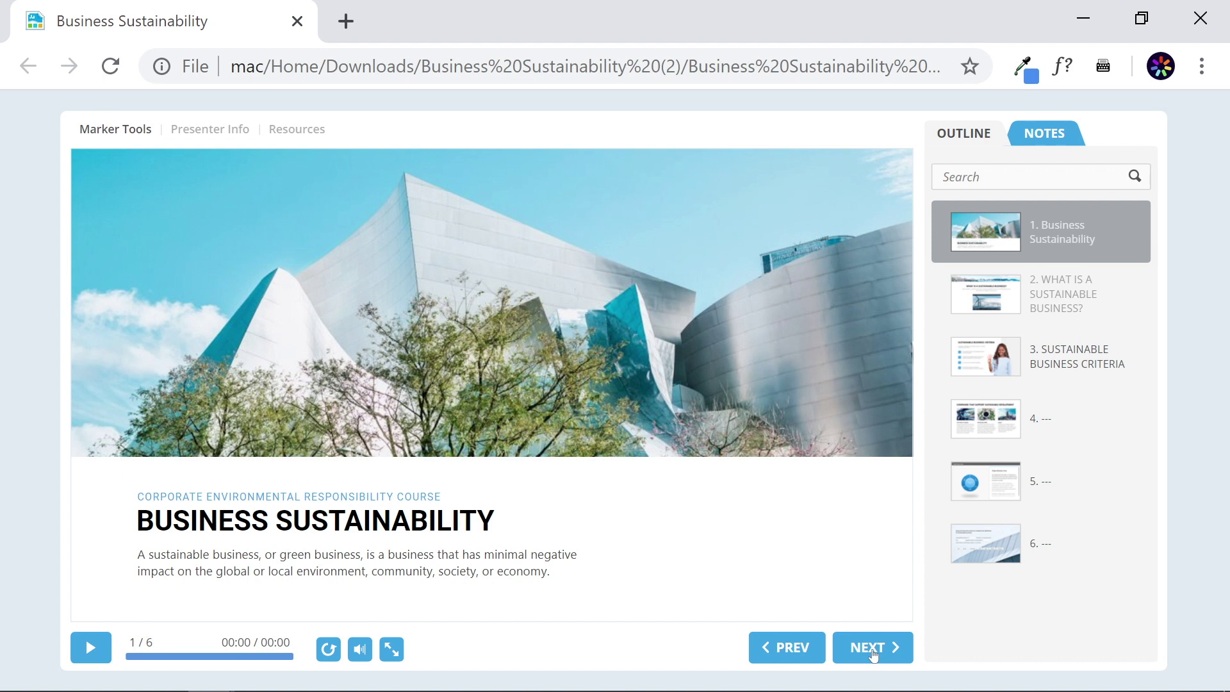
Advance the player from slide 1 past Sustainable Business Criteria to slide 4.
left_click(874, 654)
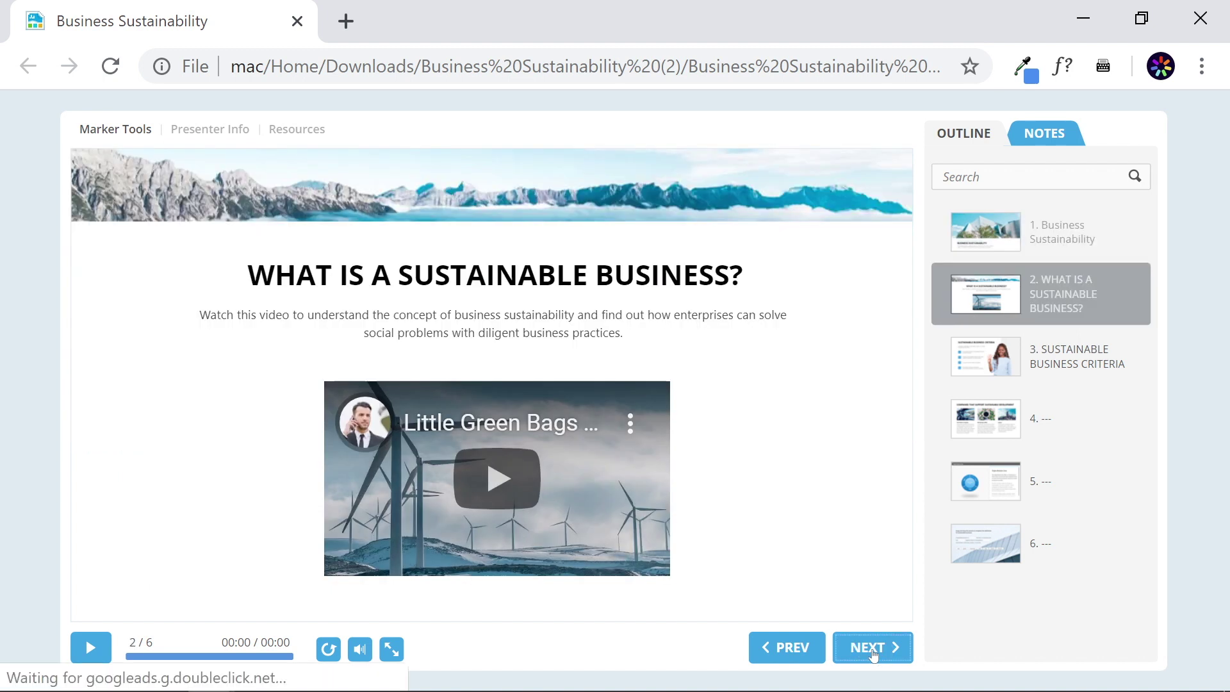
left_click(874, 653)
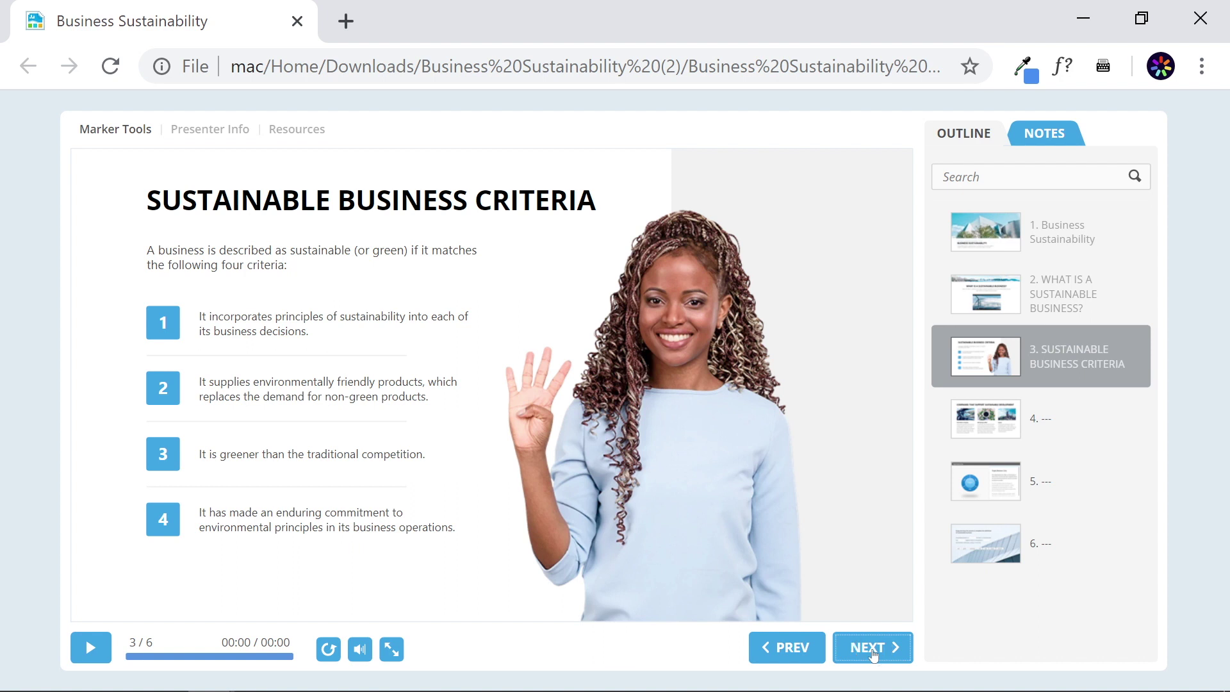
left_click(873, 649)
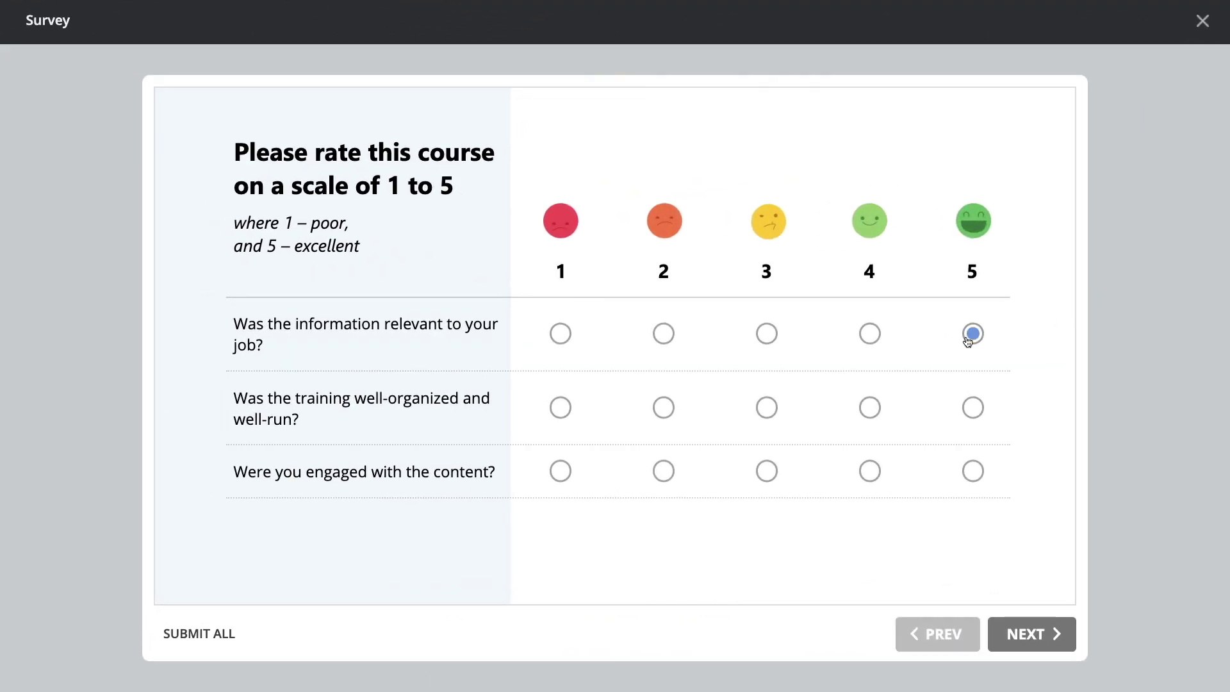